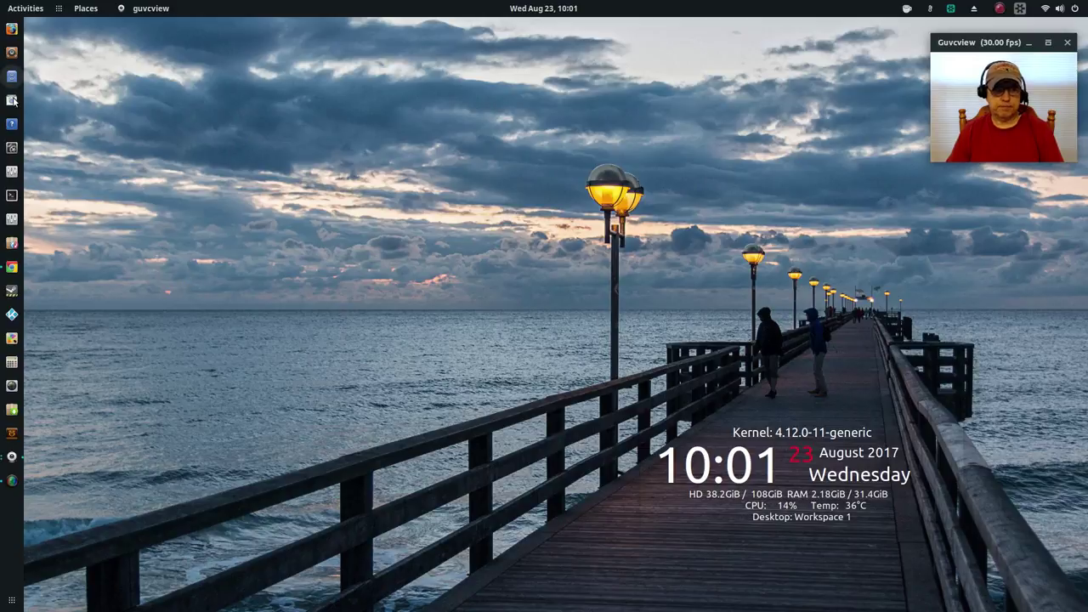
Restore Chrome on the Installed extensions page and scroll through the extension list
left_click(11, 268)
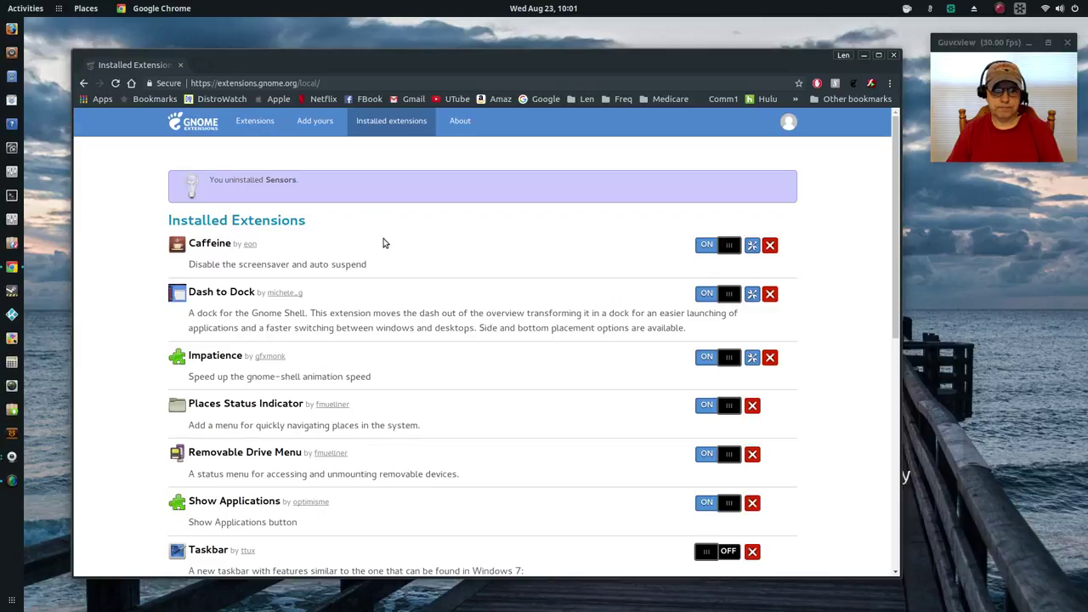
scroll(383, 244, "down", 5)
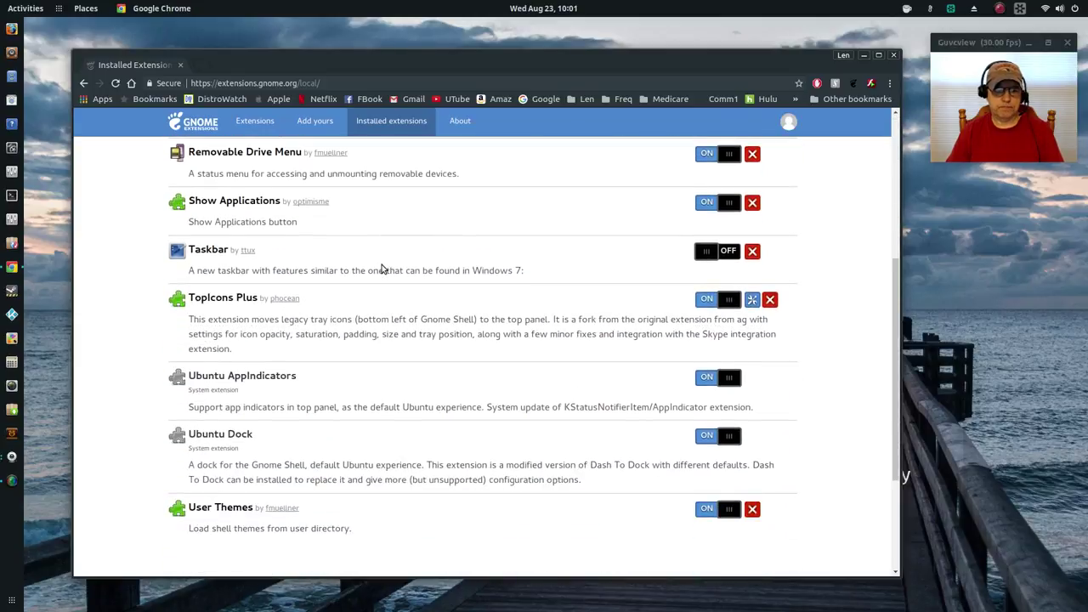
scroll(382, 270, "down", 1)
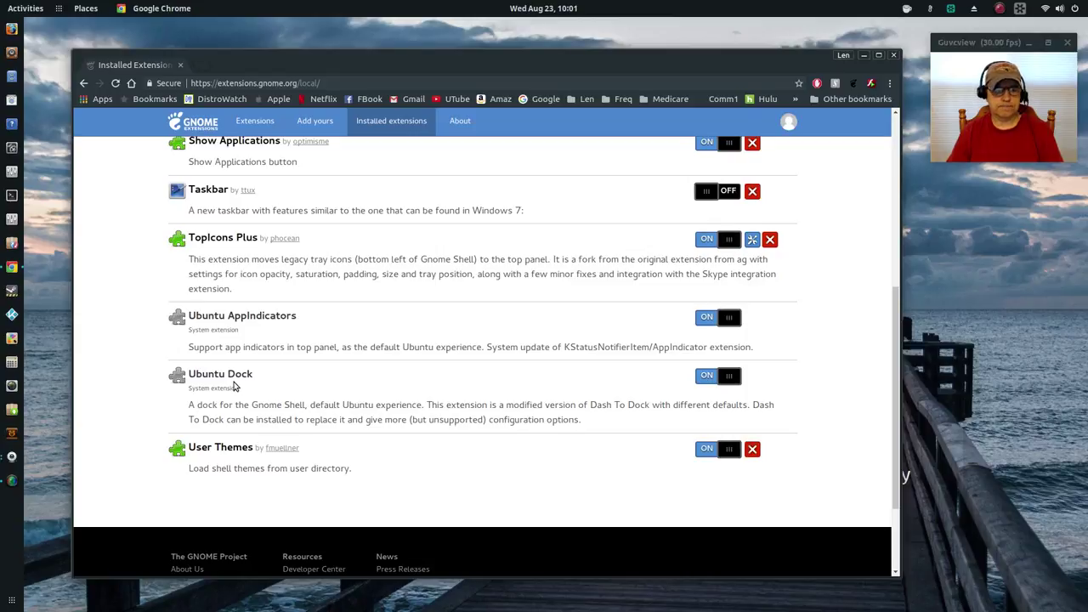
scroll(262, 389, "up", 5)
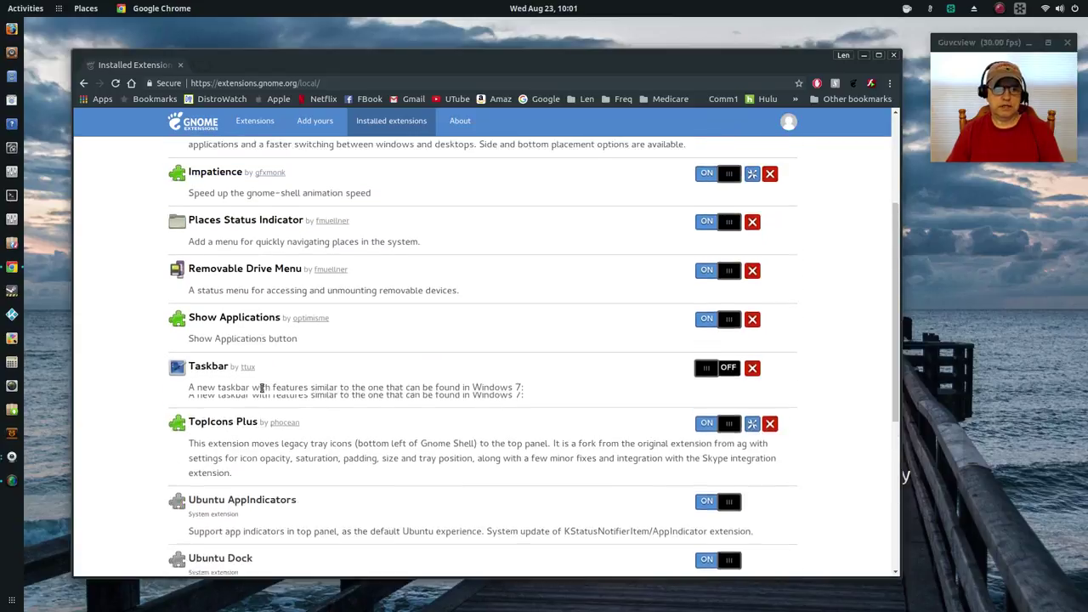
scroll(262, 389, "up", 1)
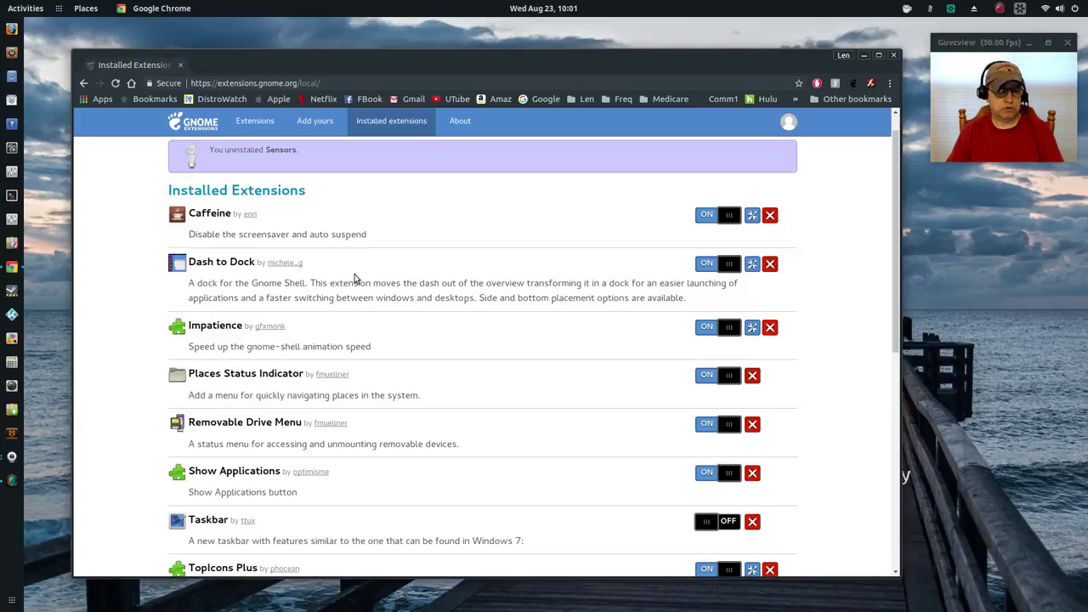
scroll(525, 387, "down", 5)
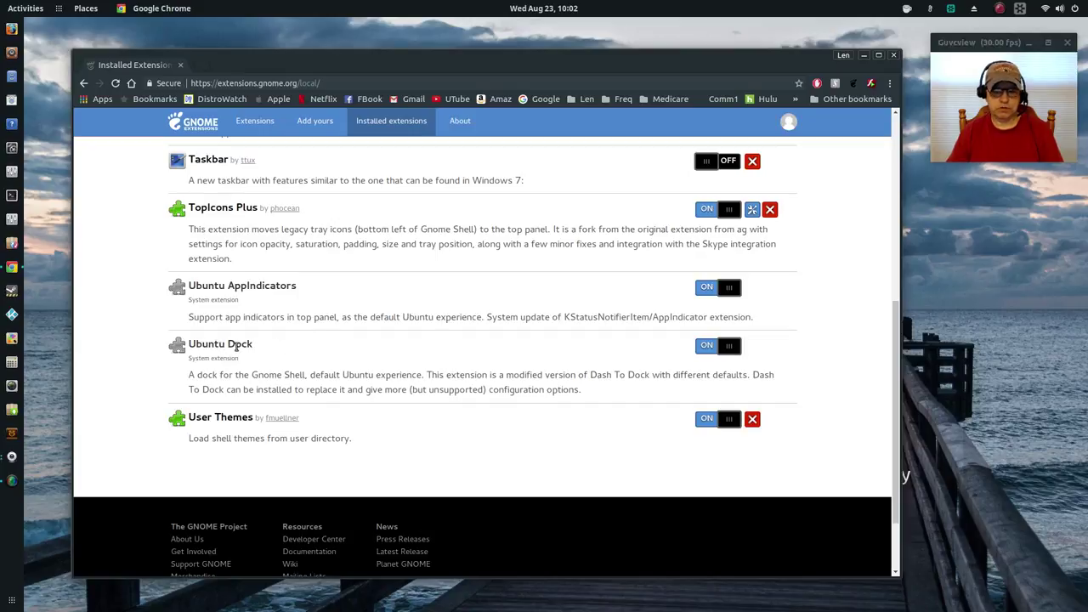
Switch the Ubuntu Dock extension off and minimize Chrome to reveal the pier-wallpaper desktop
left_click(716, 348)
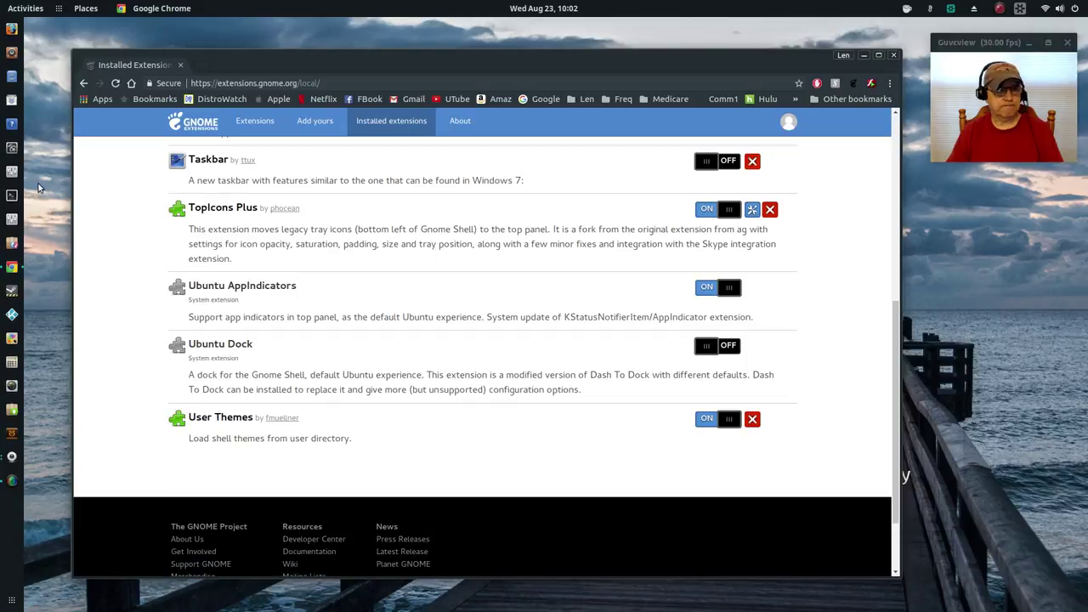
scroll(385, 396, "up", 8)
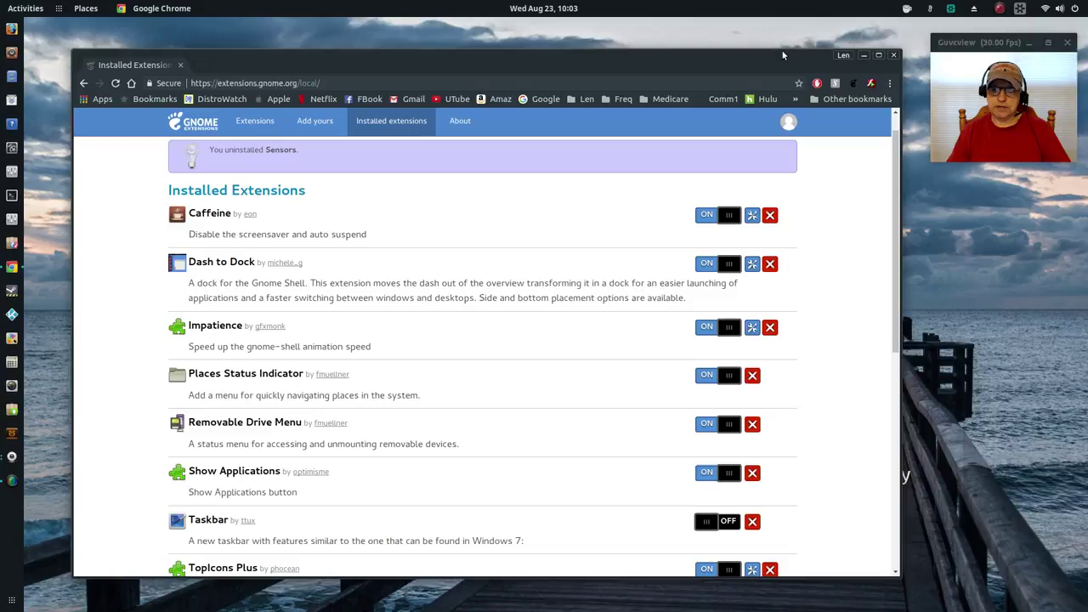
left_click(864, 55)
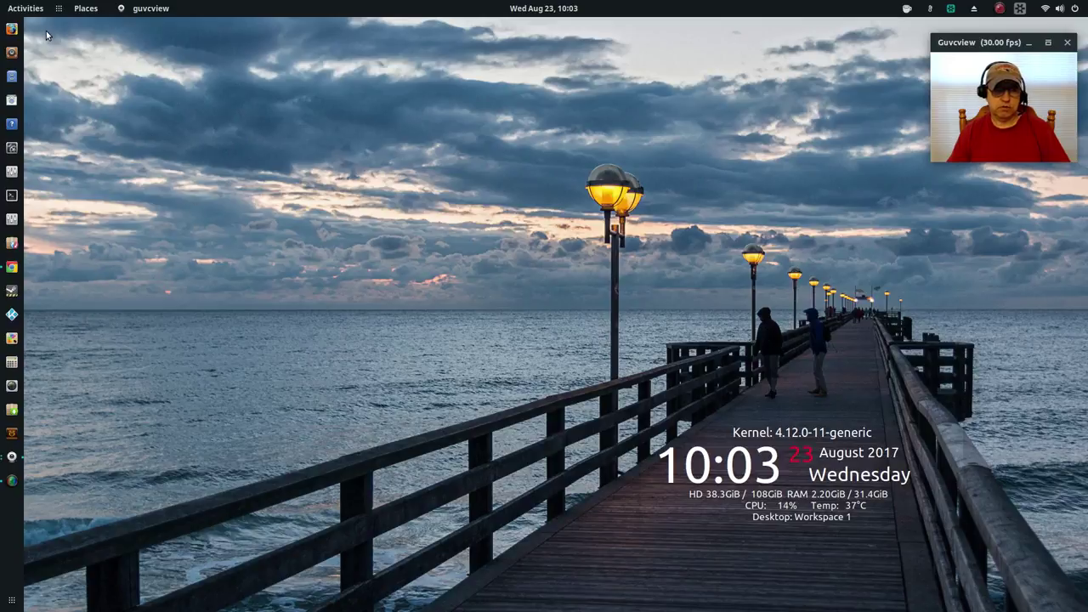
Search the extension catalogue for 'applications' and open the Frippery Applications Menu page
left_click(11, 267)
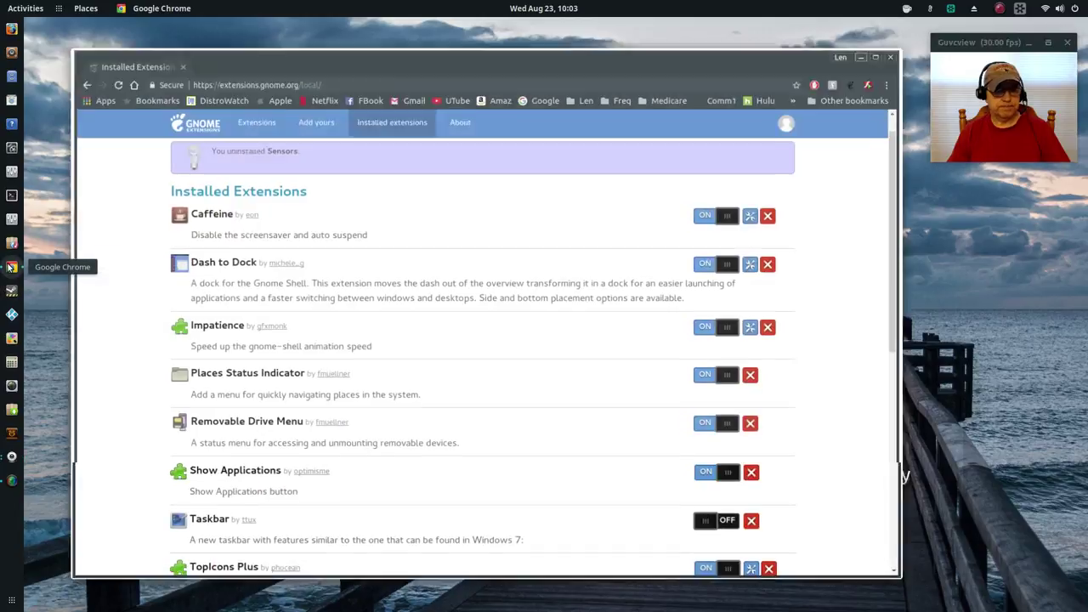
left_click(253, 126)
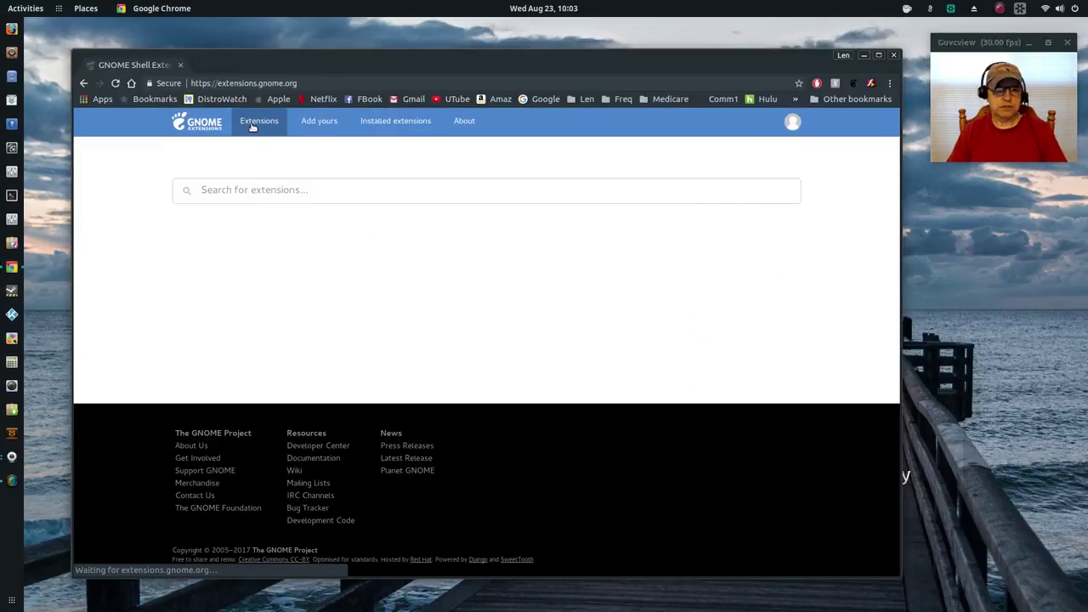
left_click(249, 188)
type("applications")
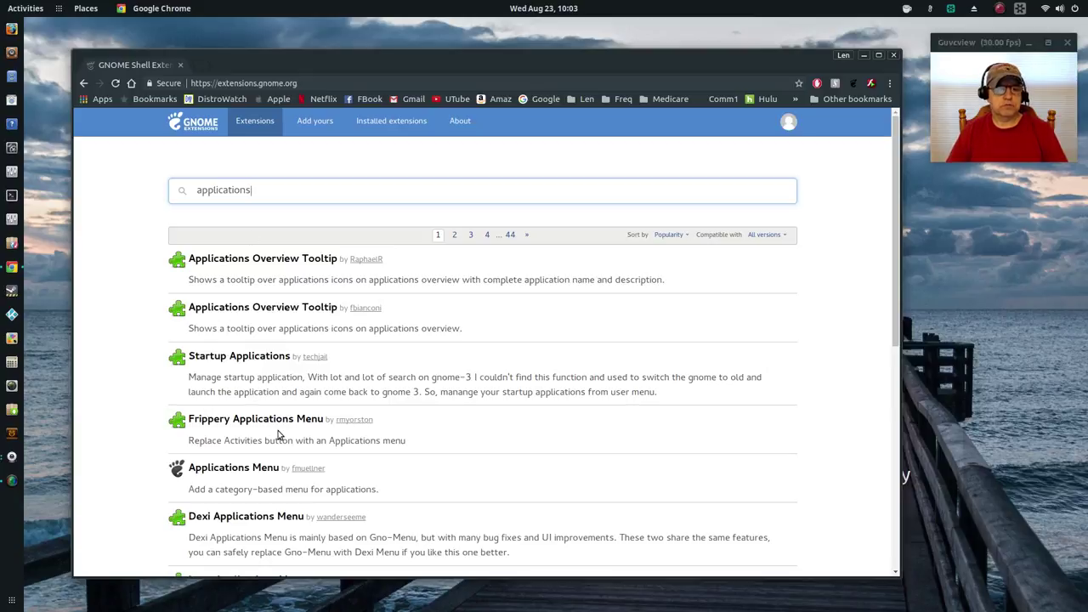
scroll(265, 395, "down", 2)
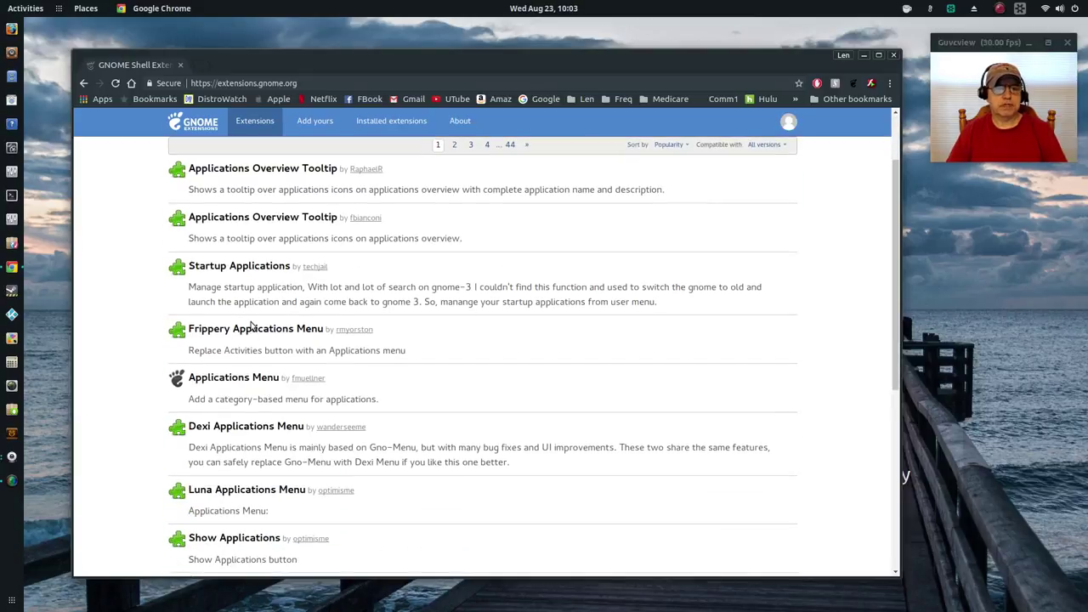
left_click(252, 332)
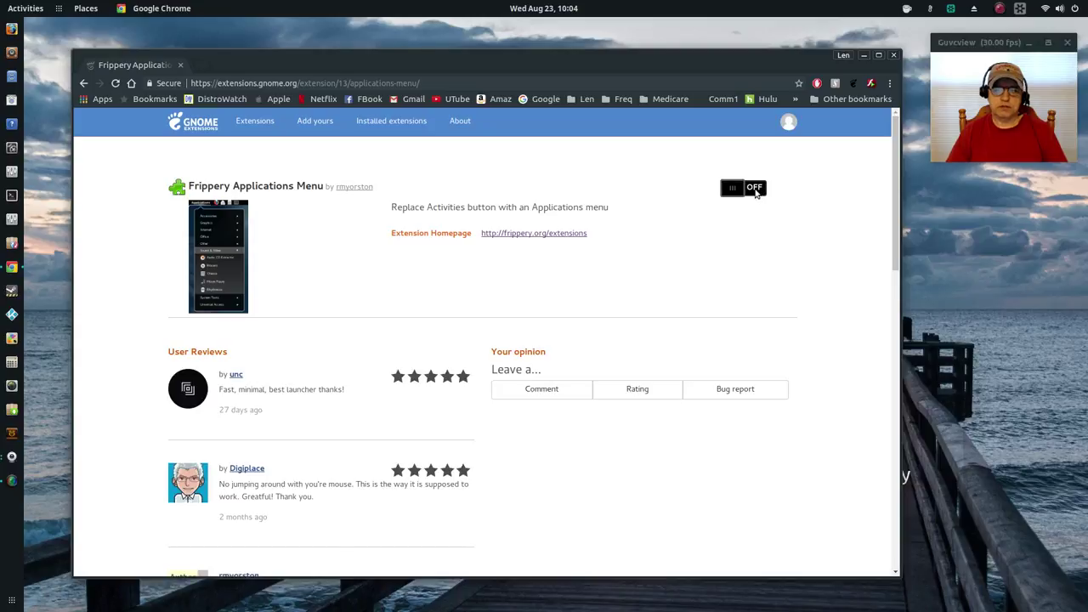
Switch Frippery Applications Menu on, confirm its install, and return to the search results
left_click(755, 191)
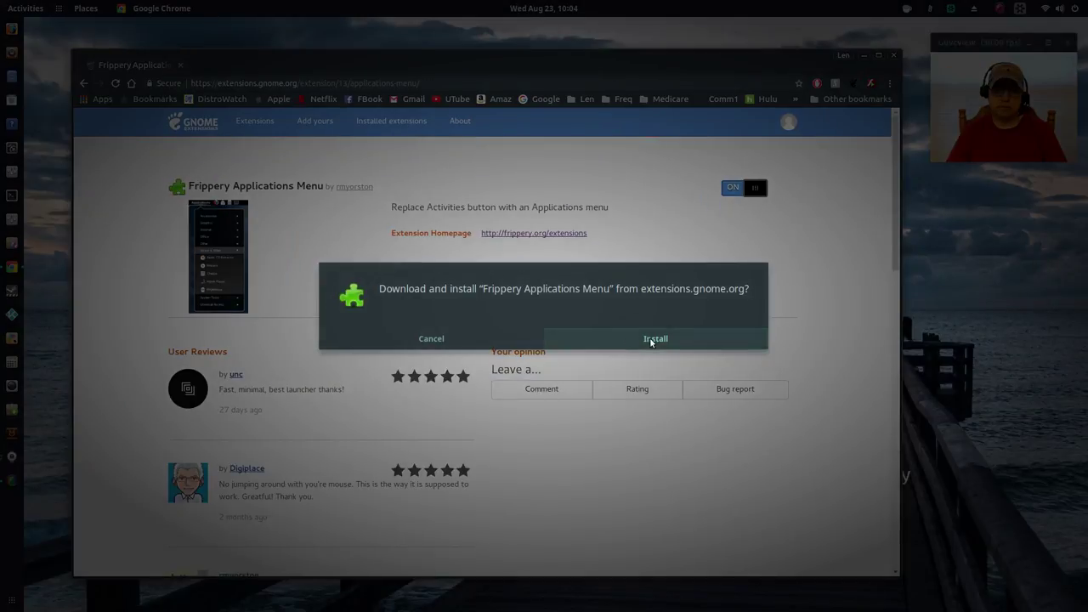
left_click(651, 339)
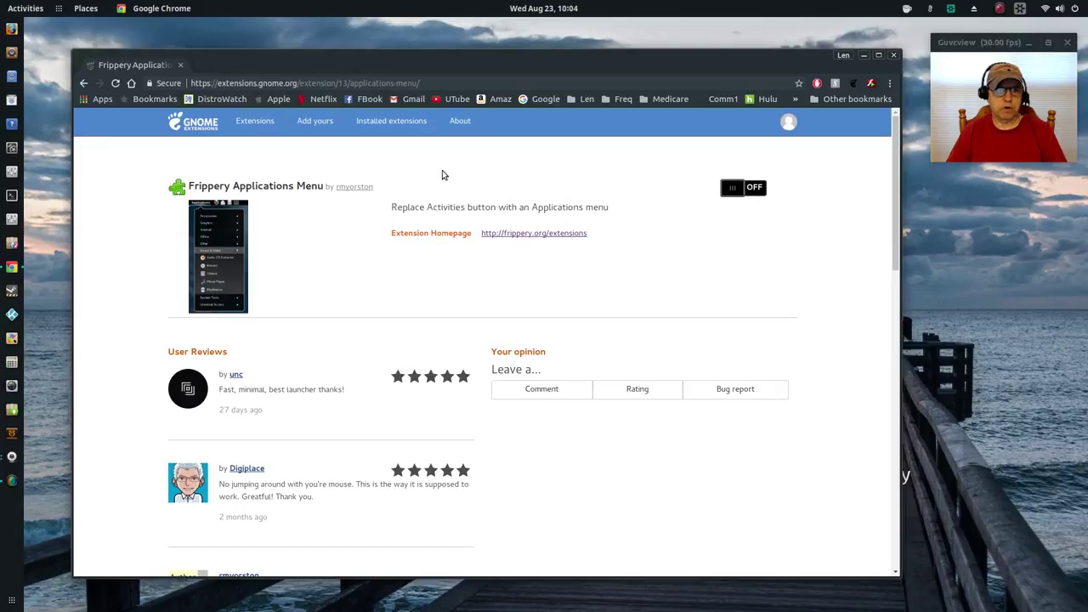
left_click(84, 82)
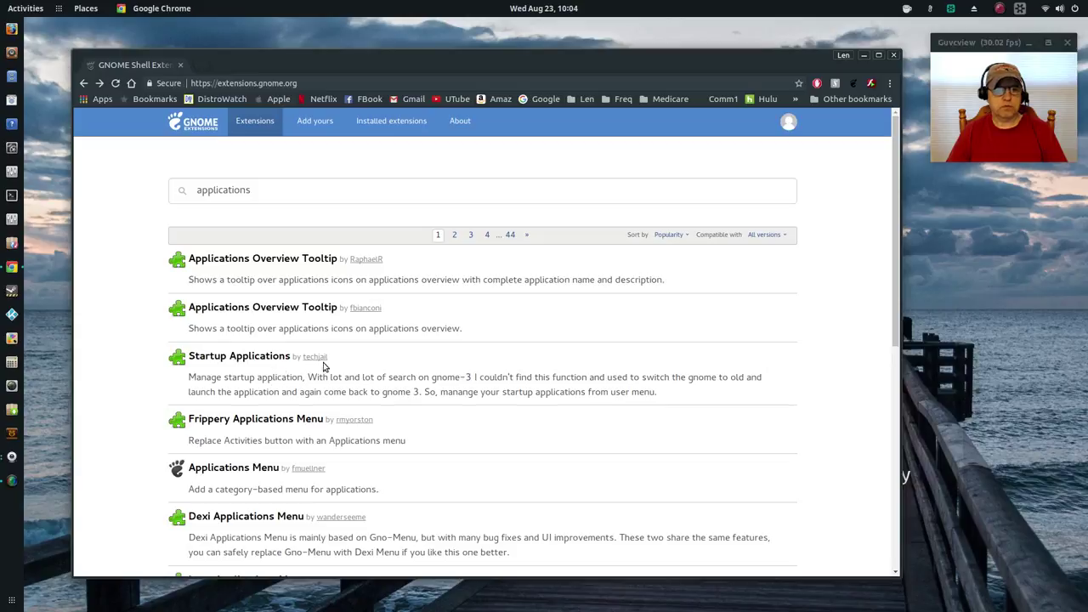
Open the Applications Menu extension page, switch it on and confirm installation
scroll(357, 391, "down", 3)
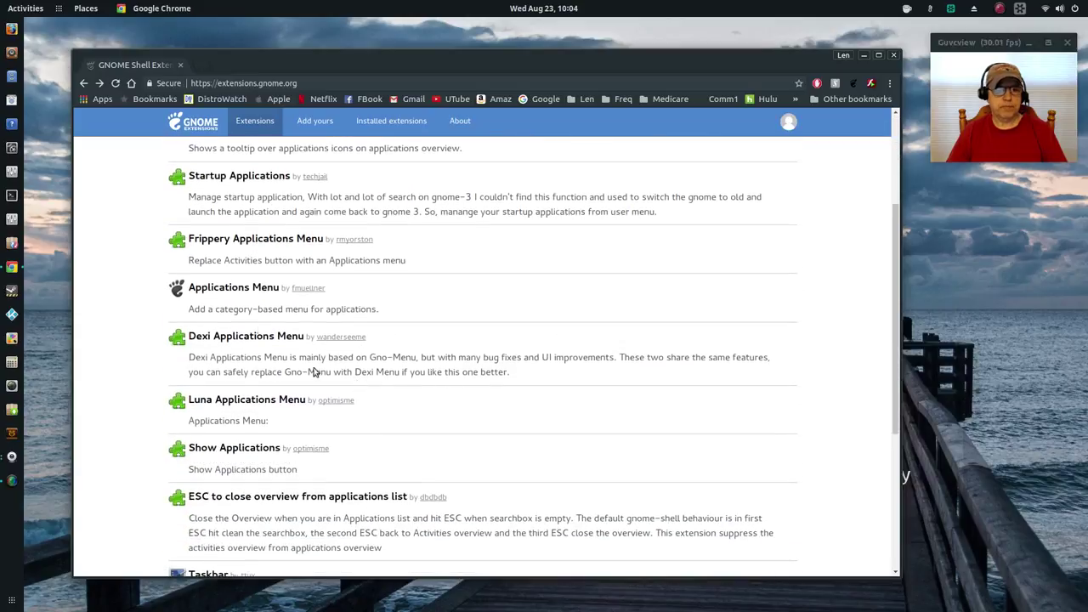
left_click(238, 291)
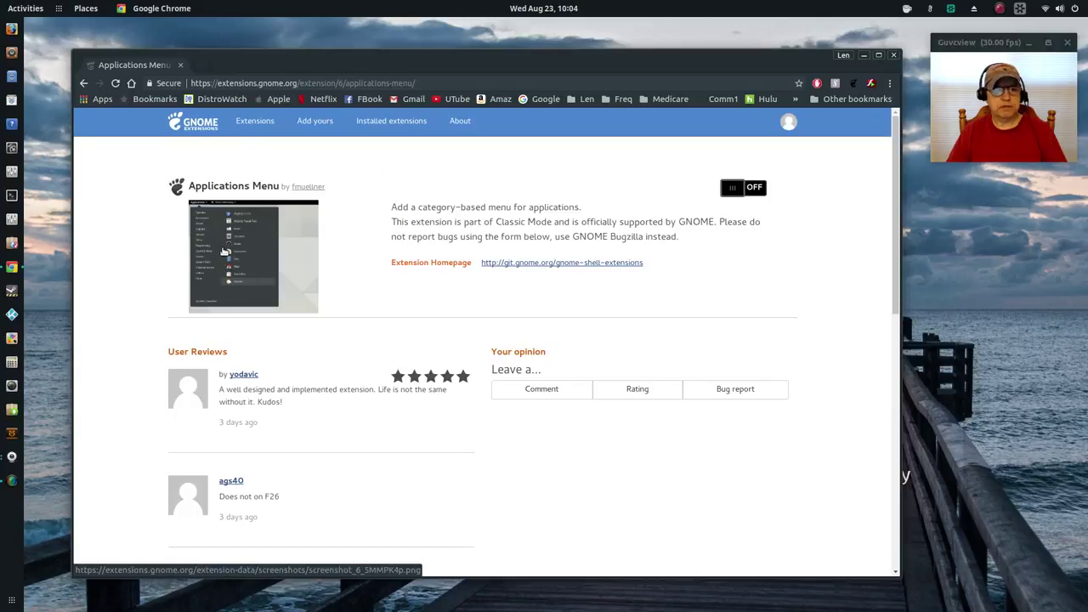
left_click(736, 194)
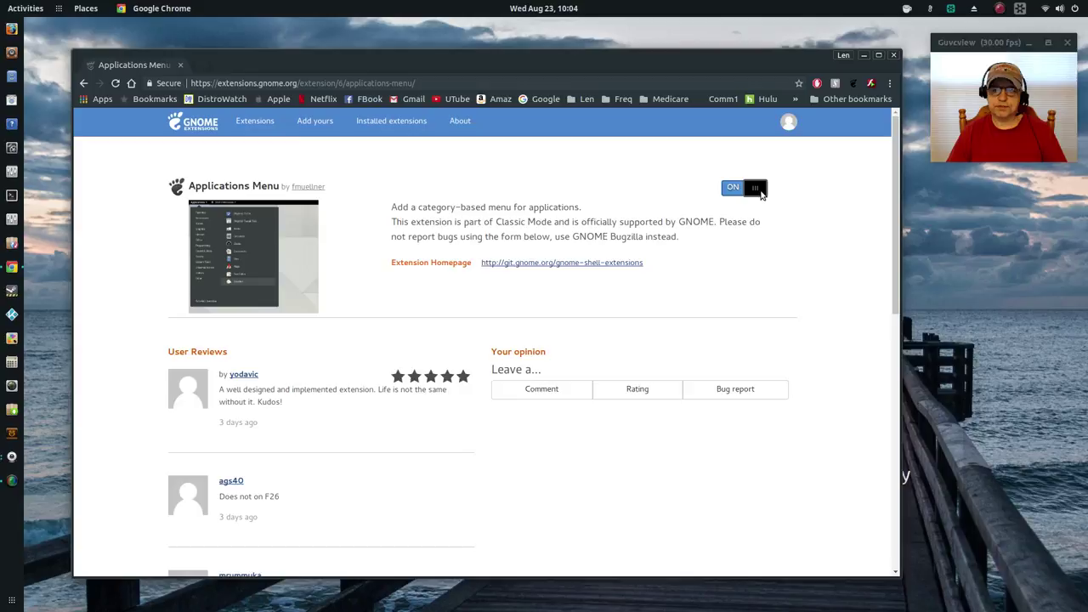
left_click(643, 339)
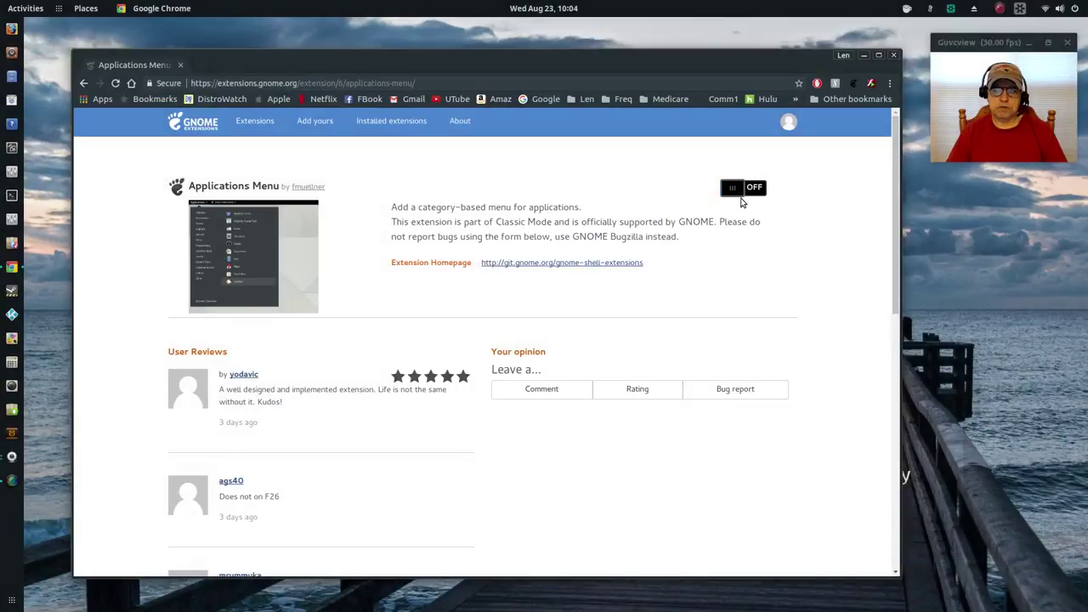
Go back to the 'applications' search results listing both application menu extensions
left_click(84, 84)
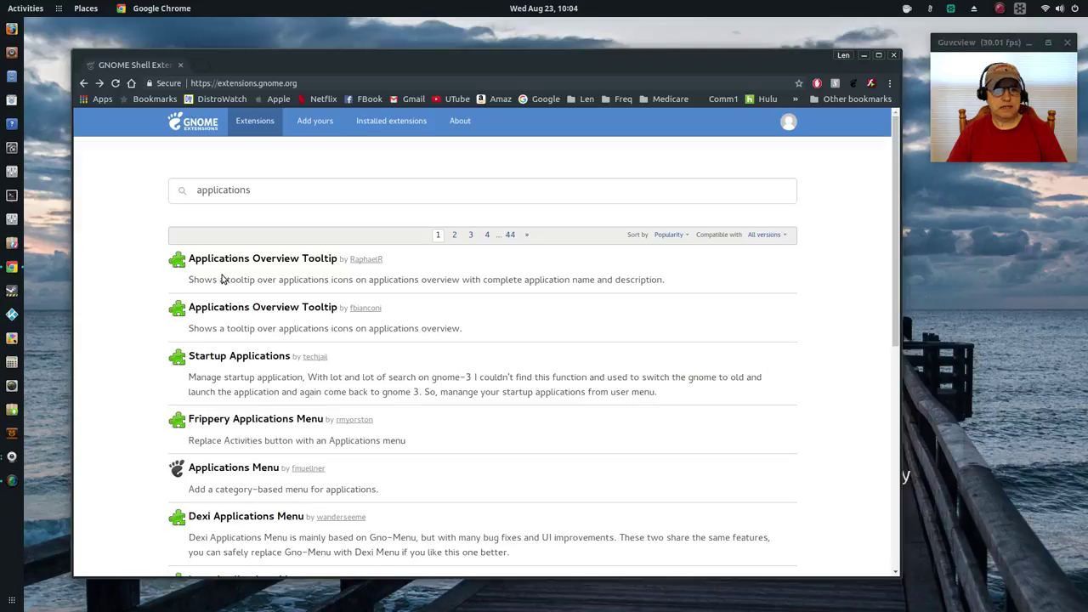
left_click(58, 9)
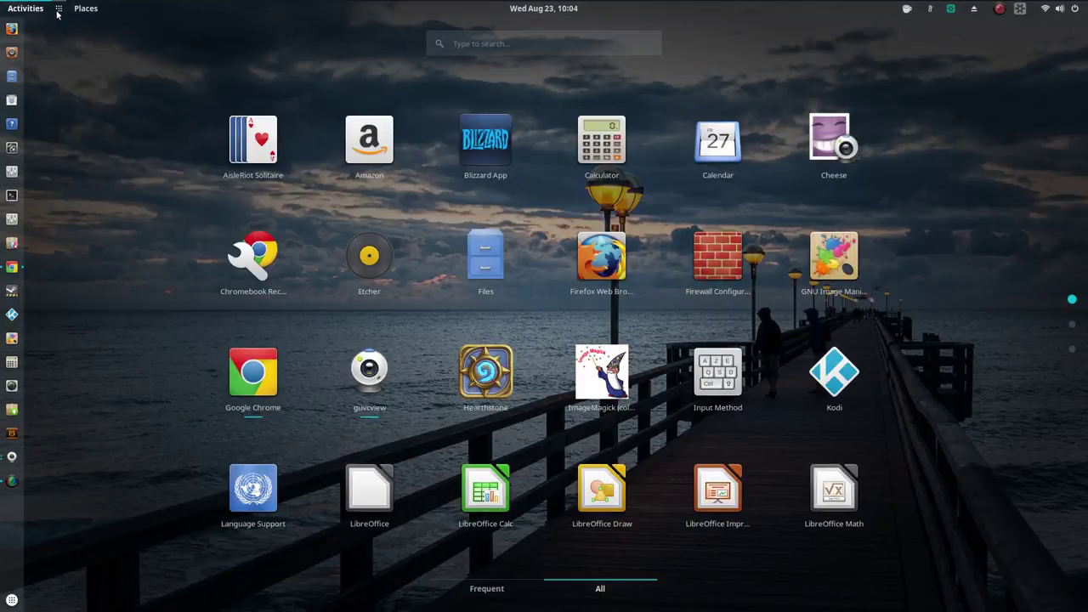
left_click(58, 10)
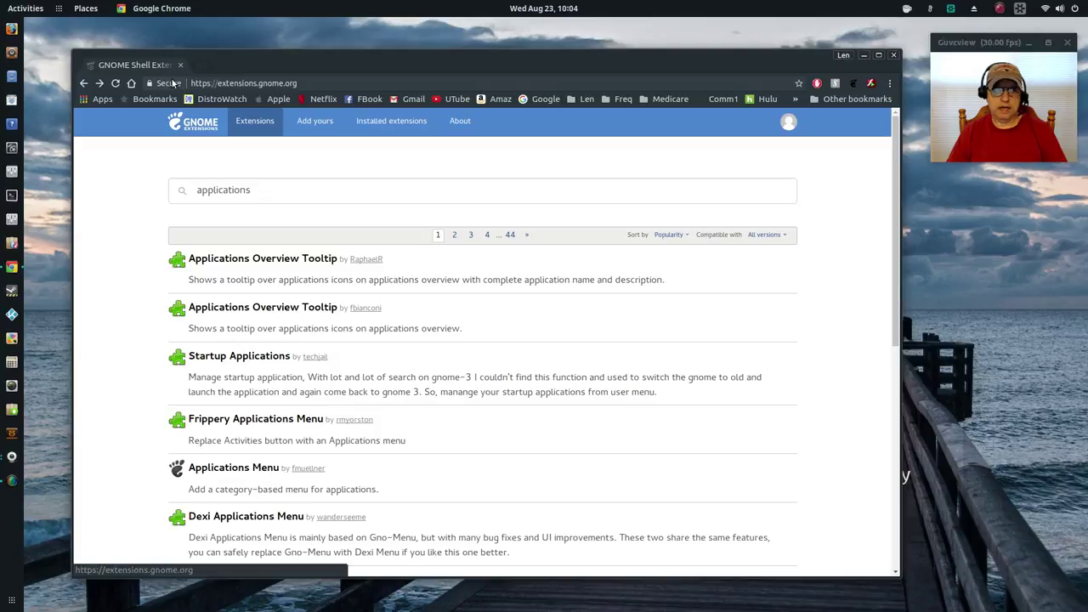
left_click(91, 11)
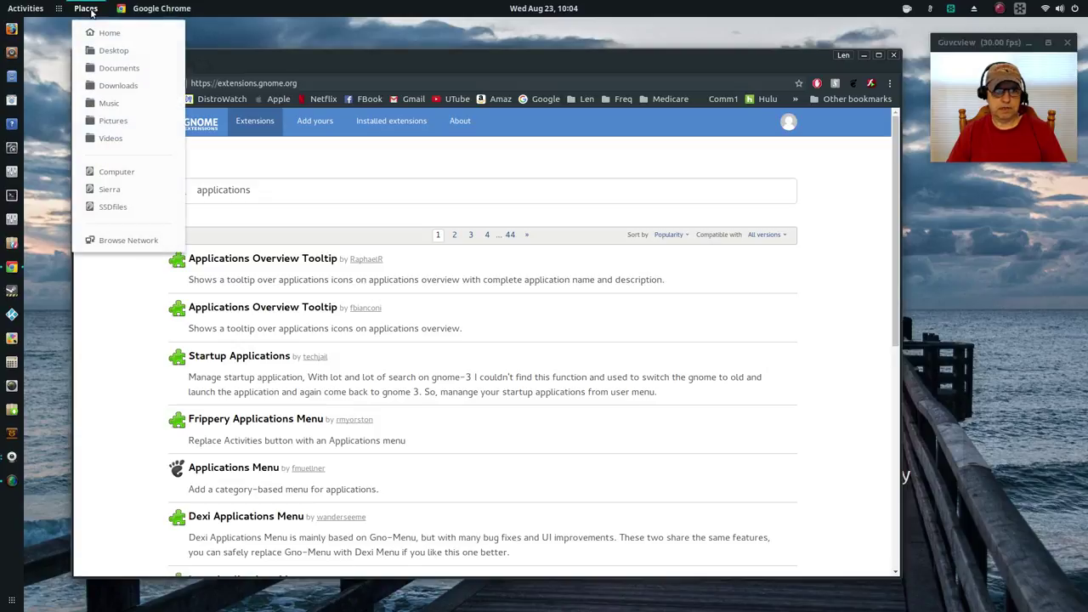
left_click(88, 10)
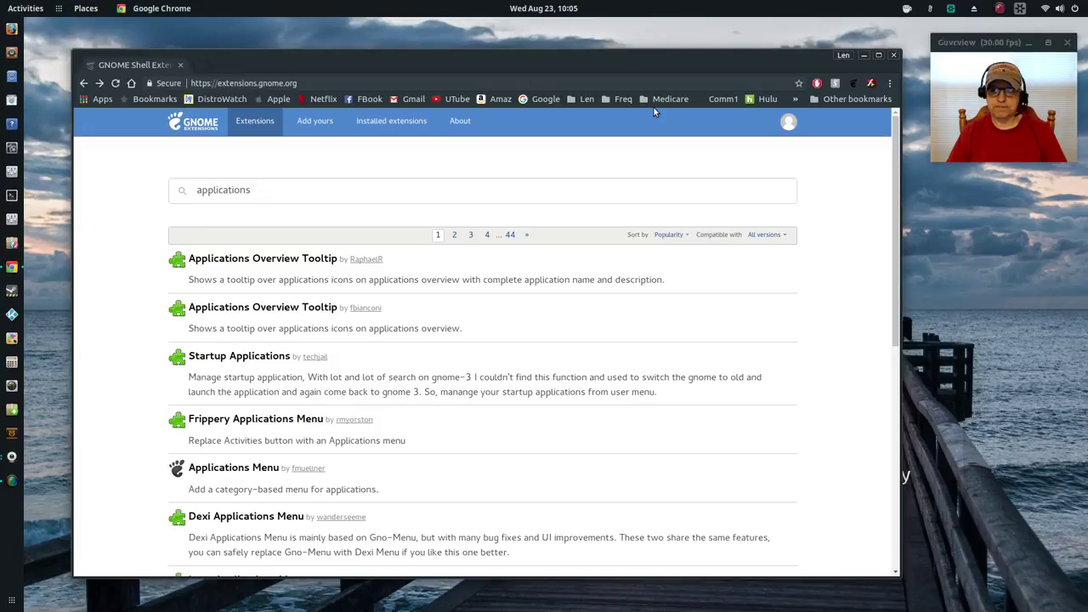
left_click(974, 13)
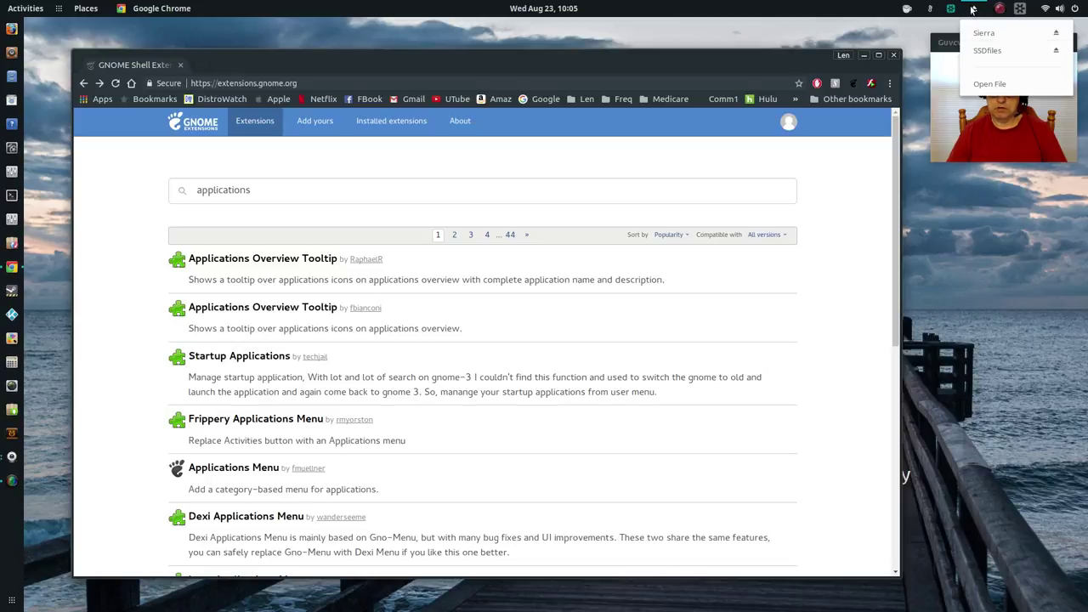
left_click(972, 11)
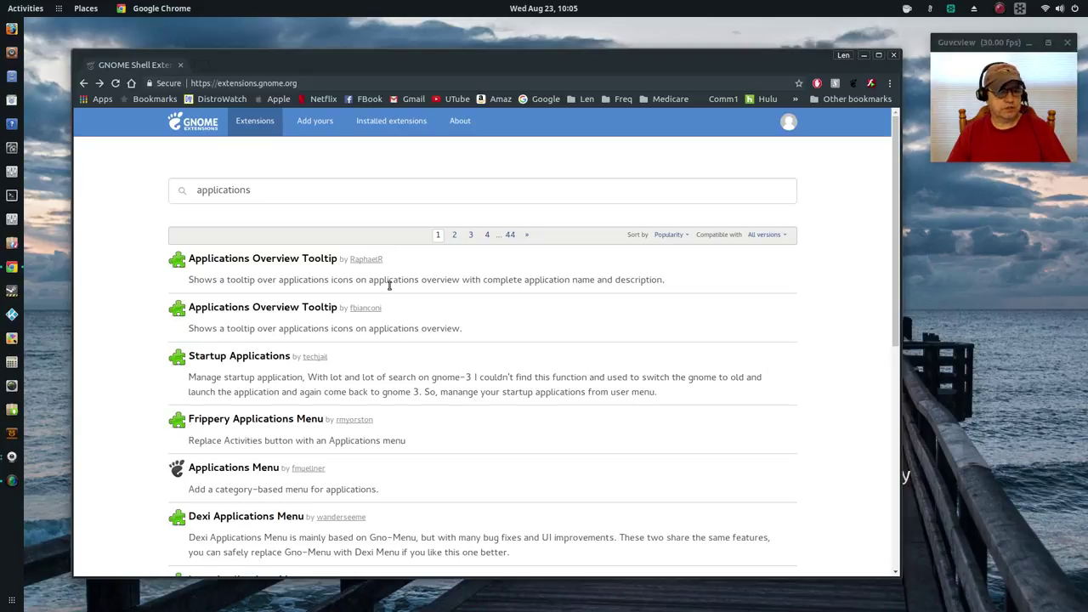
left_click(864, 56)
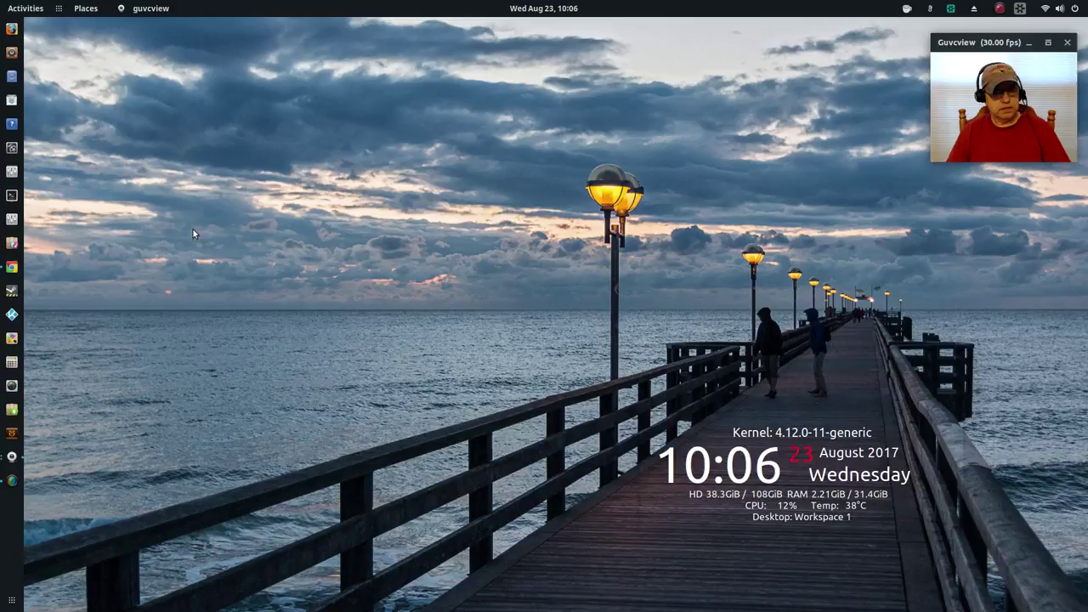
Open the Home folder, drag it left and close it, then launch Tweaks at Appearance
left_click(11, 76)
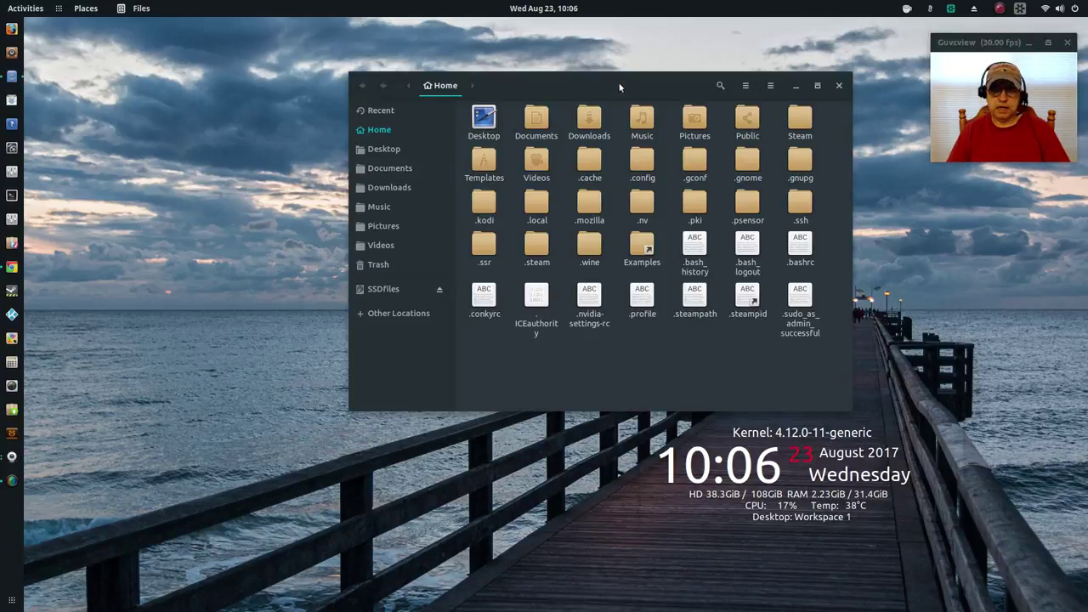
left_click_drag(624, 91, 454, 120)
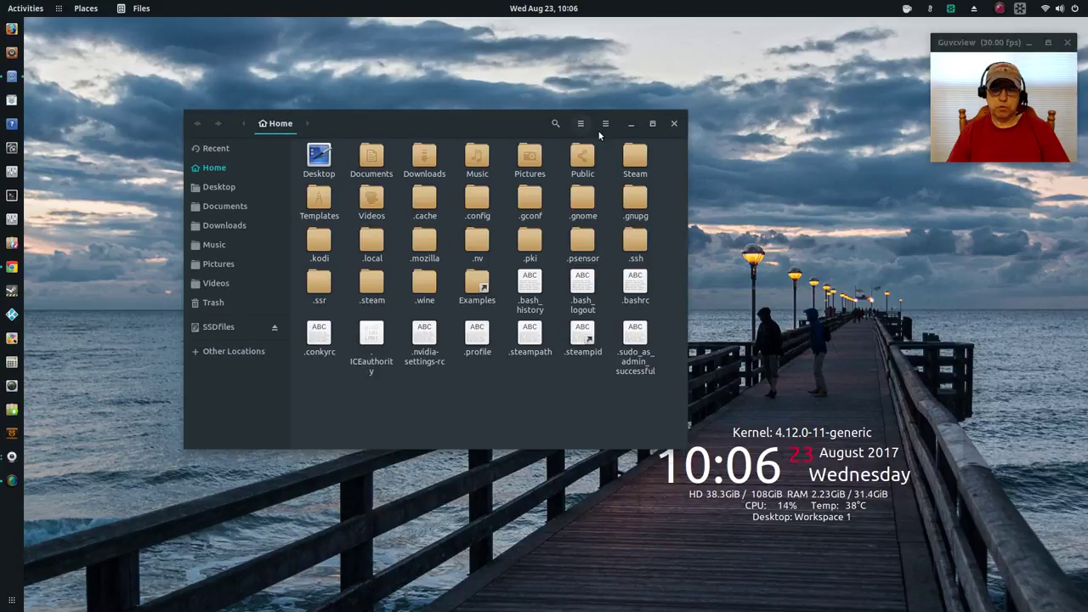
left_click(674, 123)
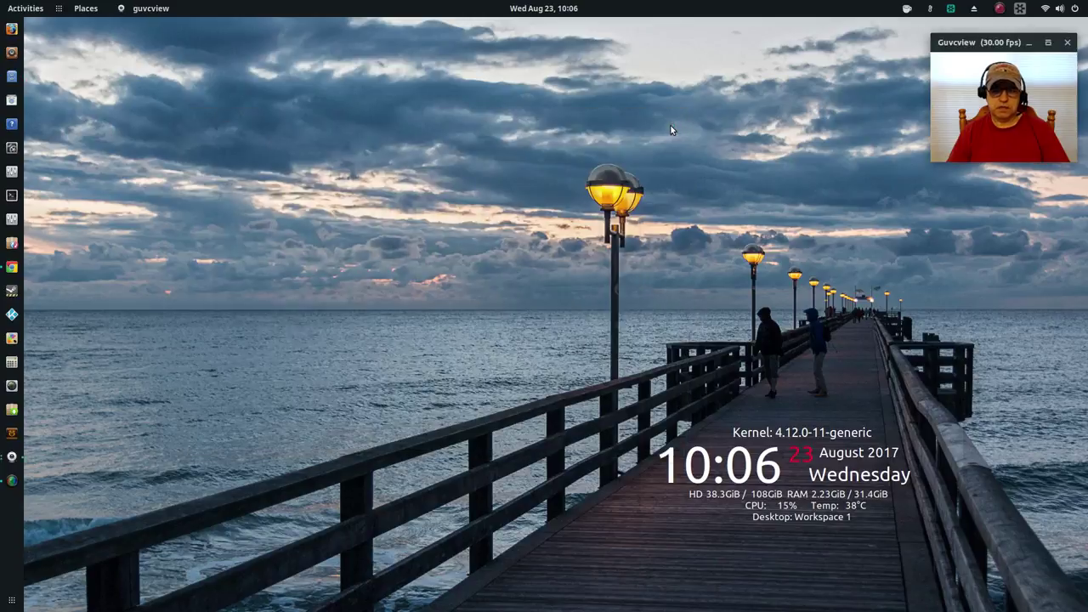
left_click(12, 172)
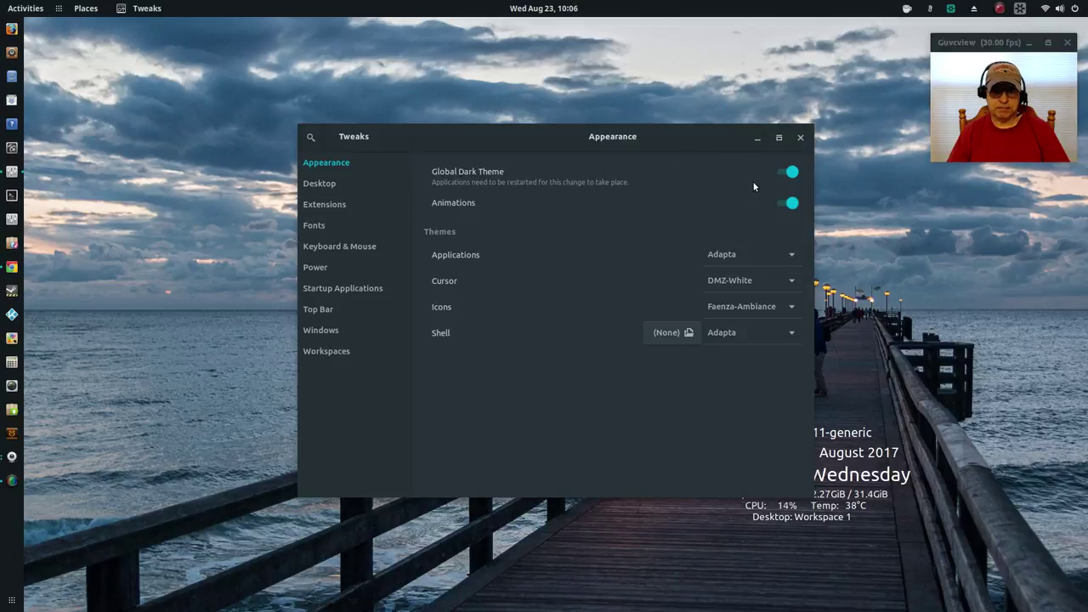
Close Tweaks, check the Brother_MFC_J870DW printer in Settings' Printers panel, then close Settings
left_click(800, 138)
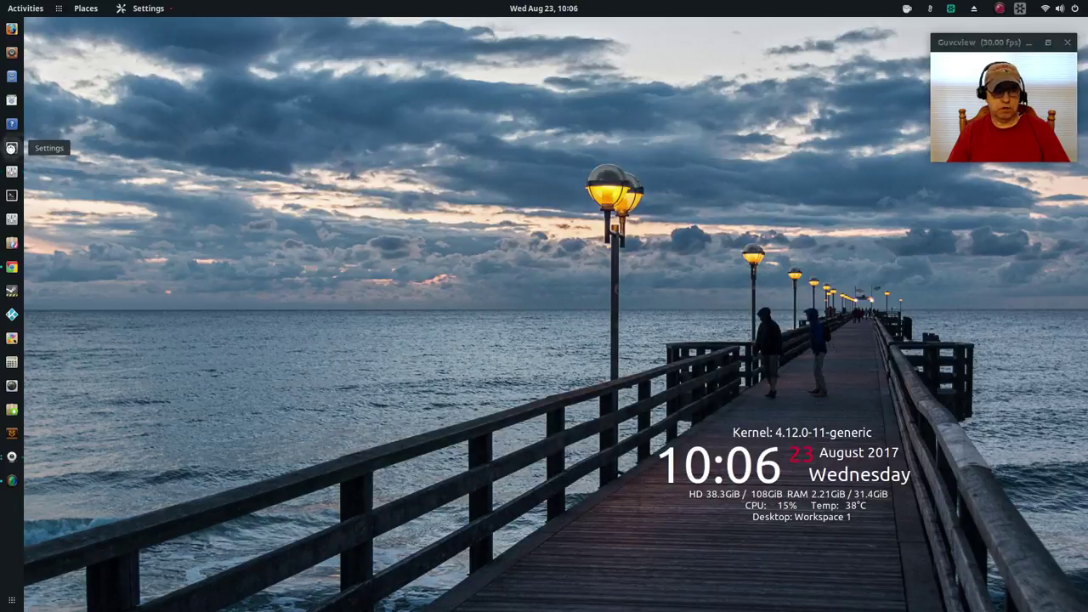
left_click(11, 148)
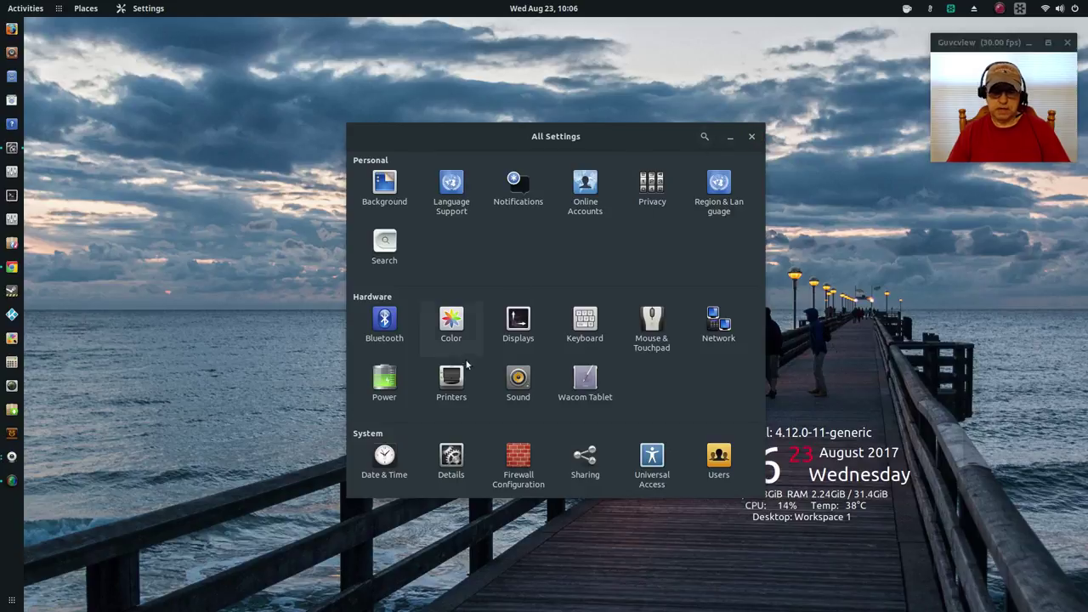
left_click(450, 379)
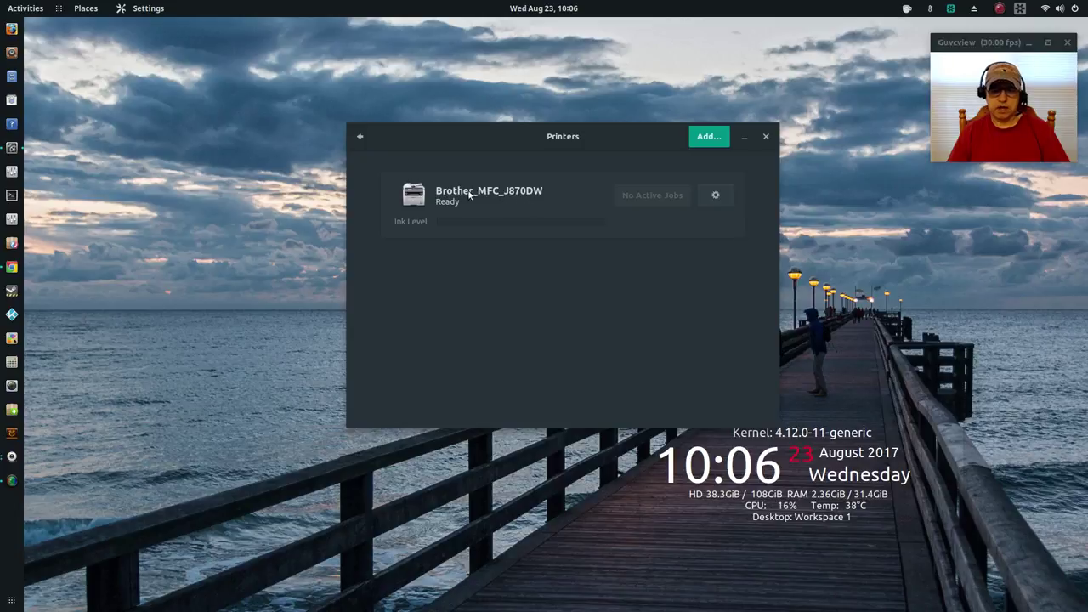
left_click(764, 138)
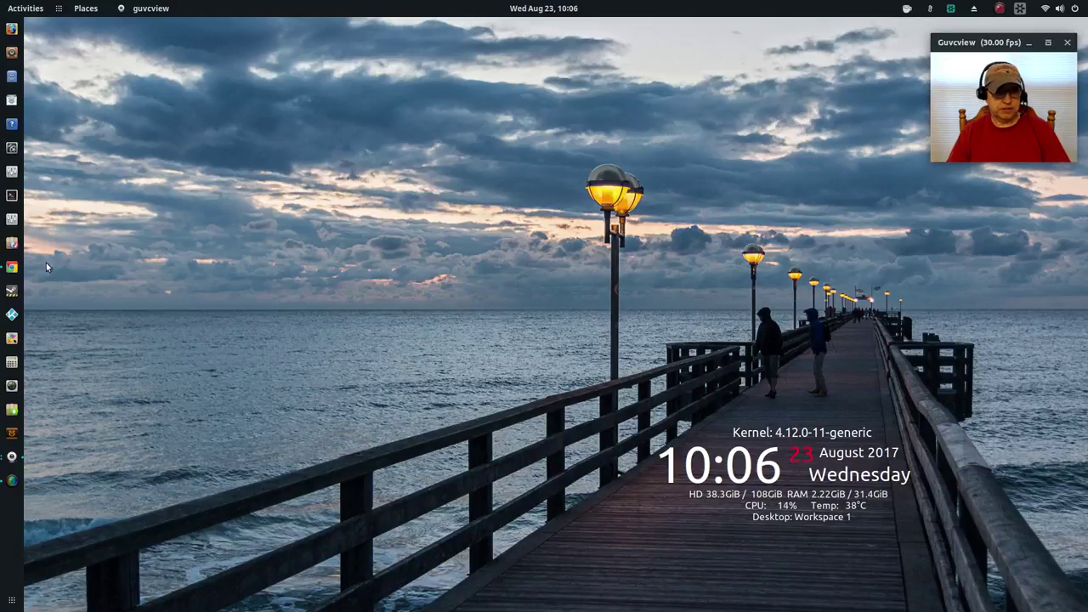
Restore Chrome, switch to the main Extensions listing on extensions.gnome.org, then minimize it
left_click(16, 273)
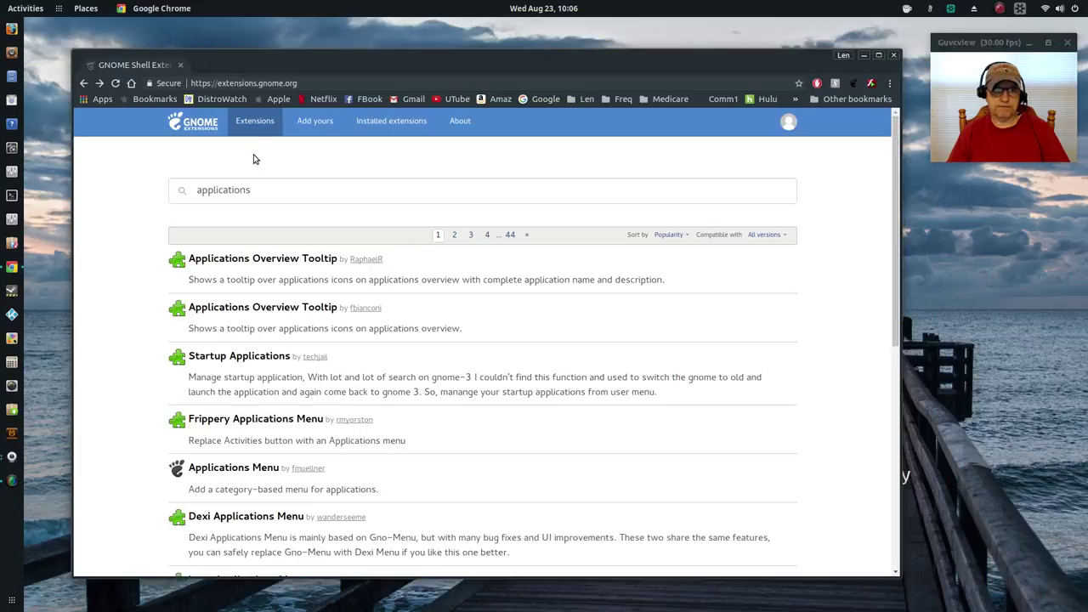
left_click(244, 122)
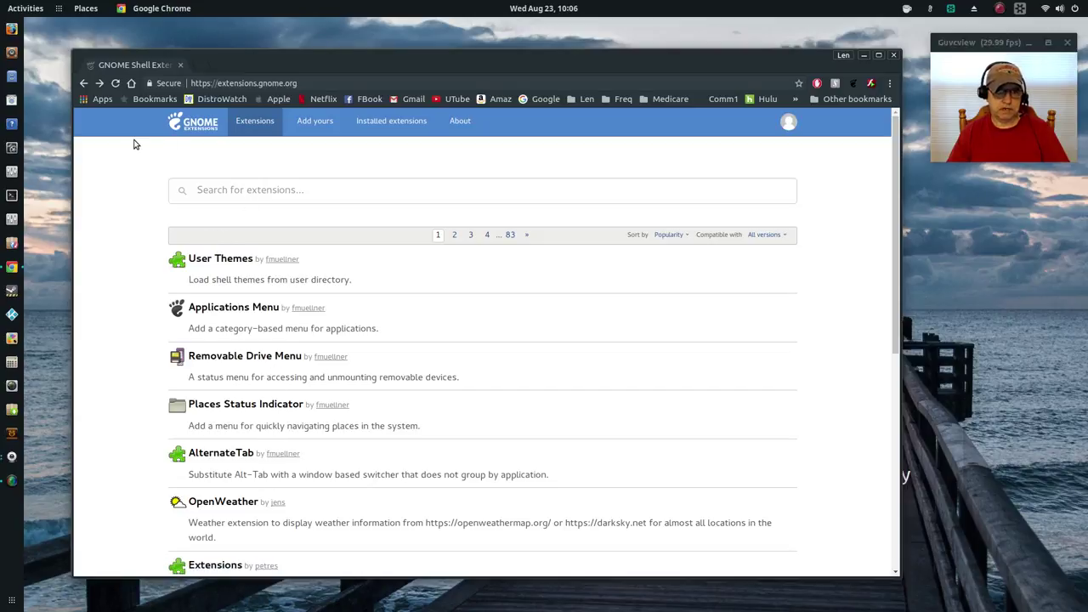
left_click(865, 56)
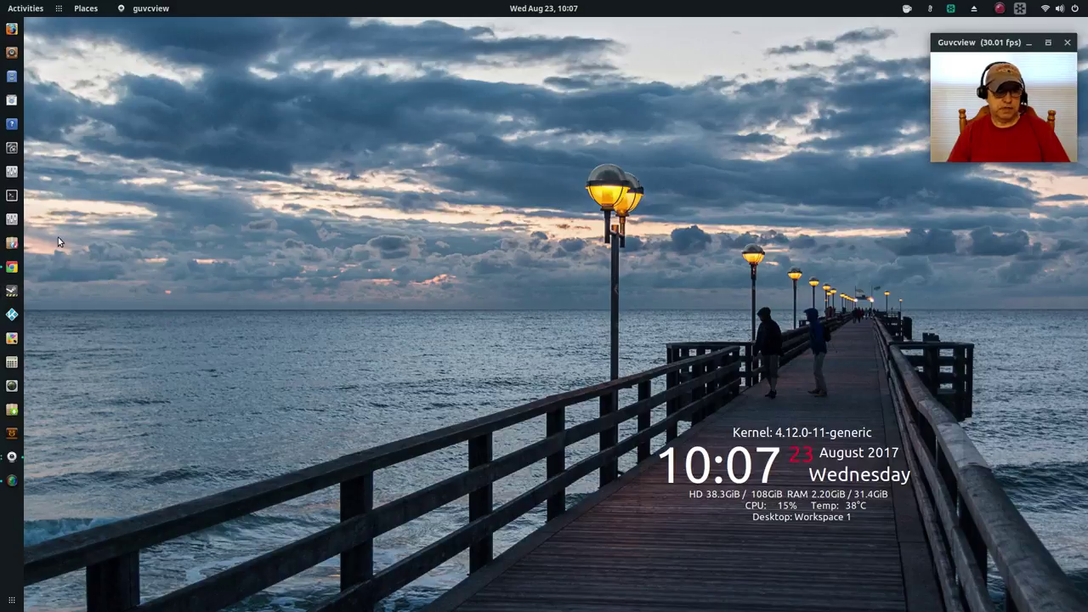
left_click(60, 10)
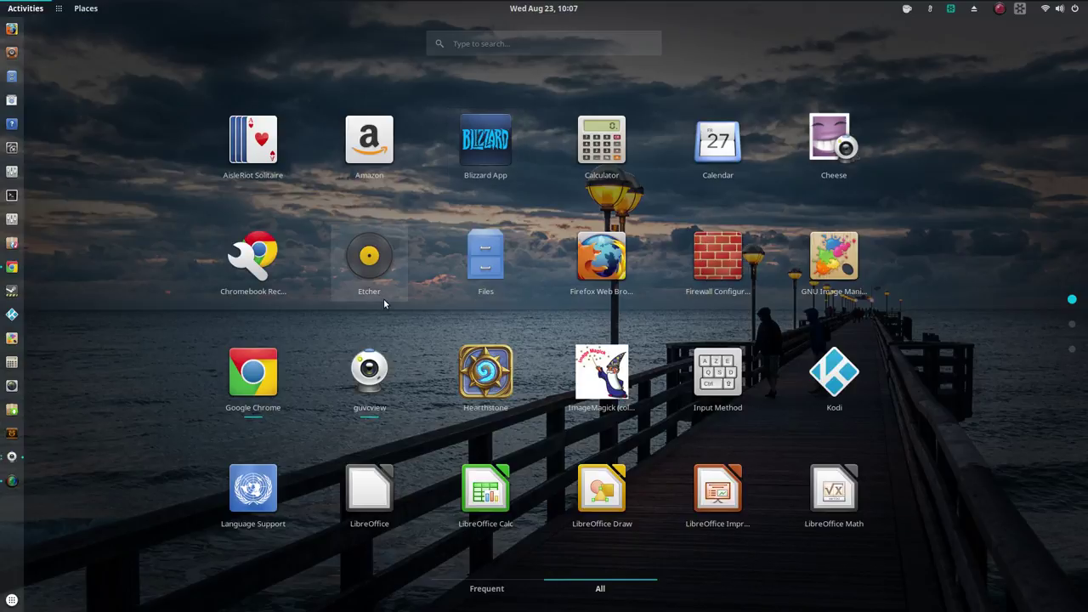
scroll(481, 339, "down", 2)
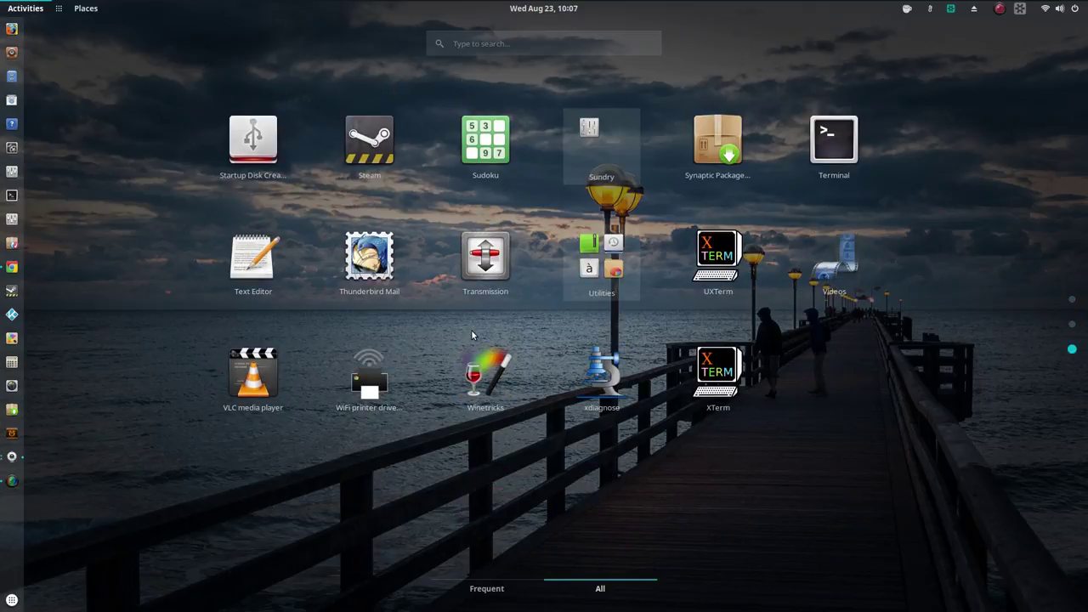
scroll(471, 329, "up", 1)
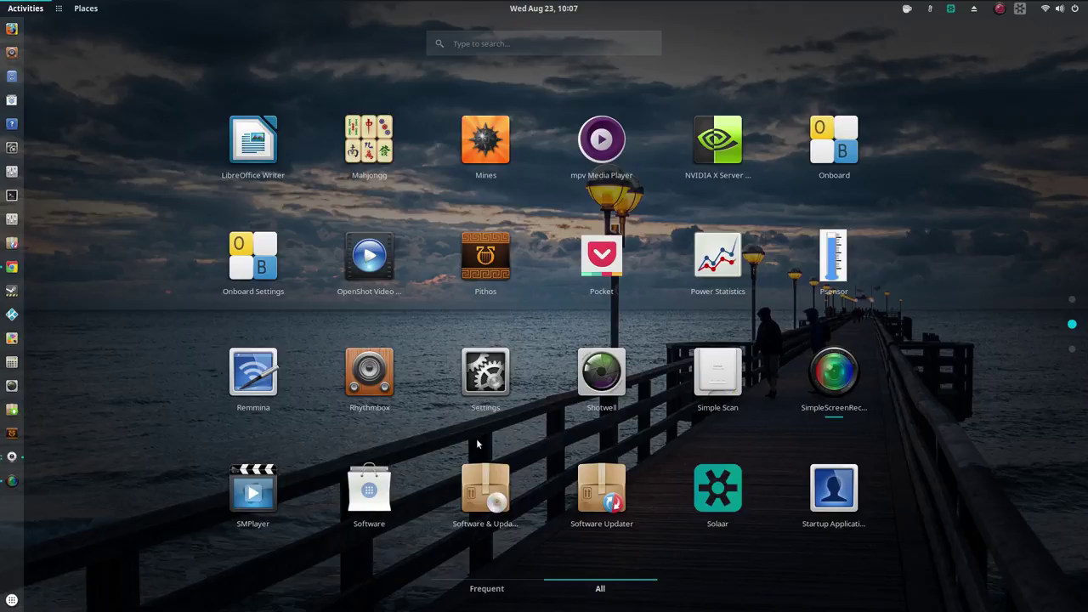
scroll(476, 437, "down", 1)
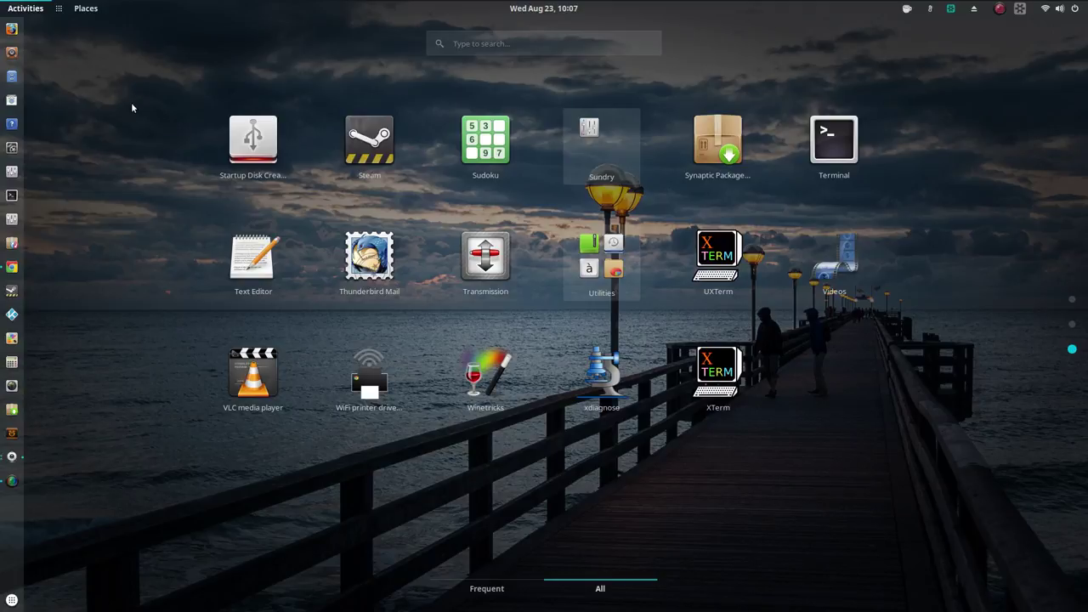
left_click(58, 8)
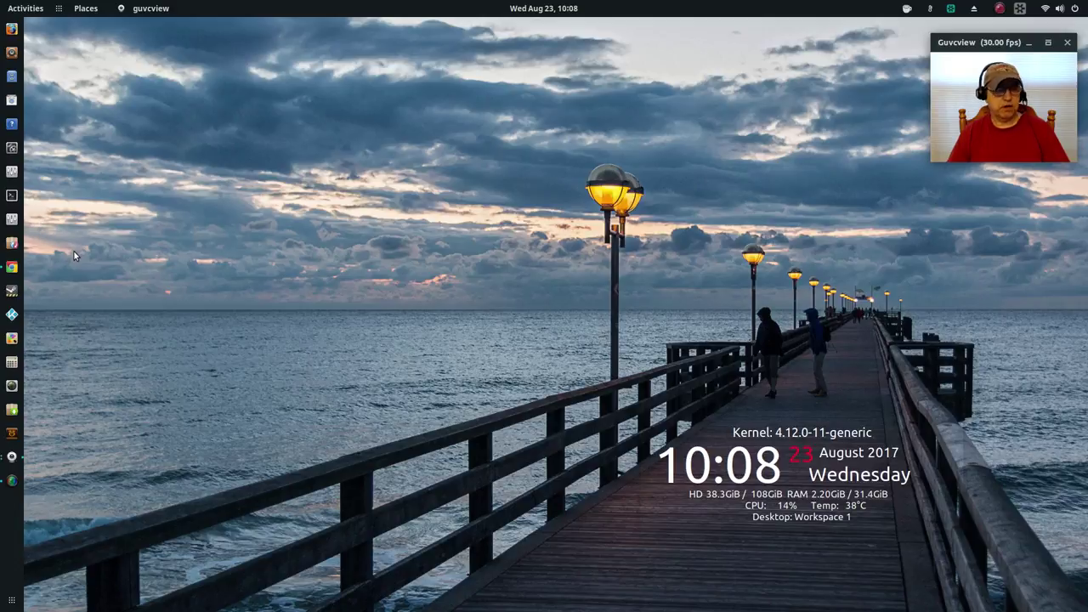
left_click(11, 76)
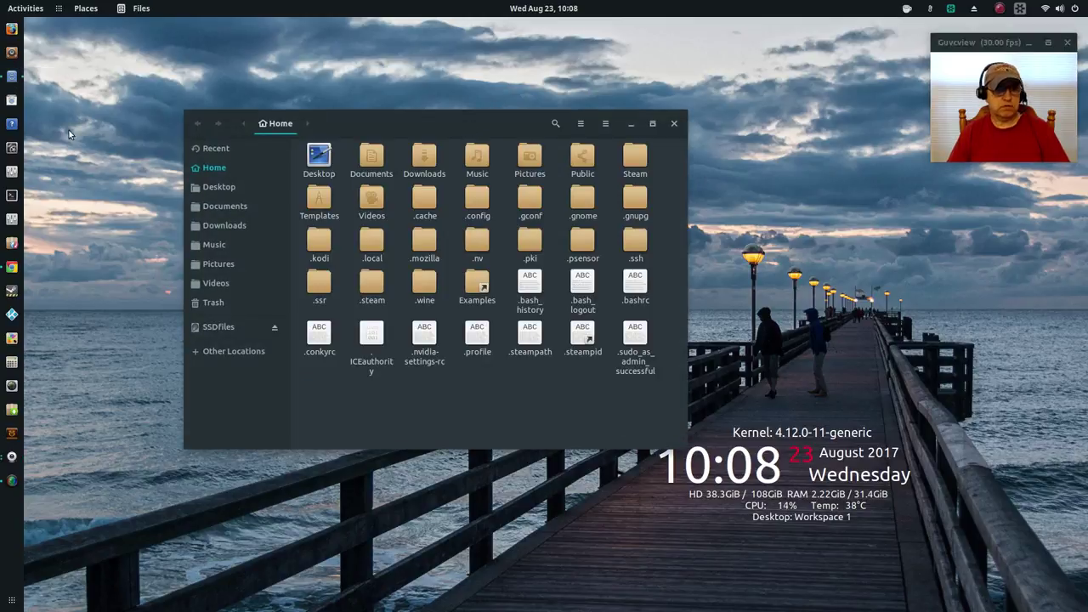
left_click(12, 173)
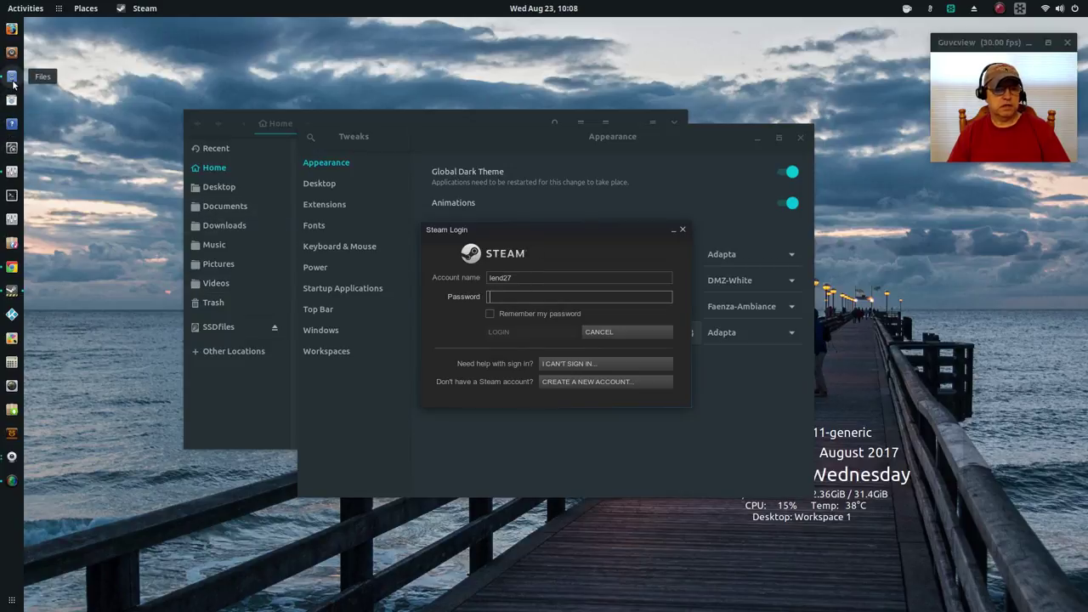
left_click(12, 78)
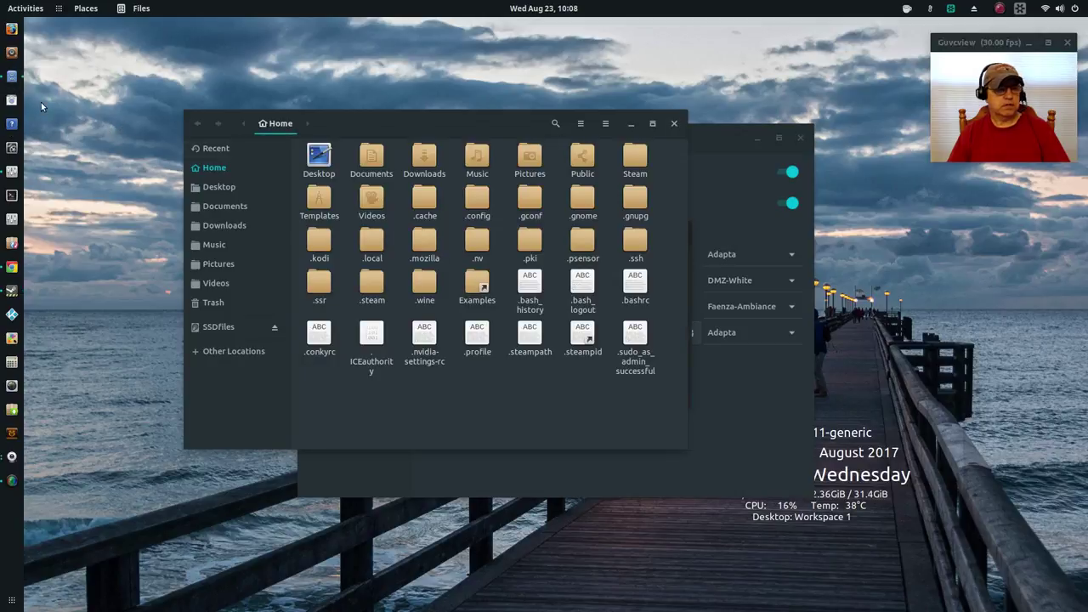
left_click(12, 196)
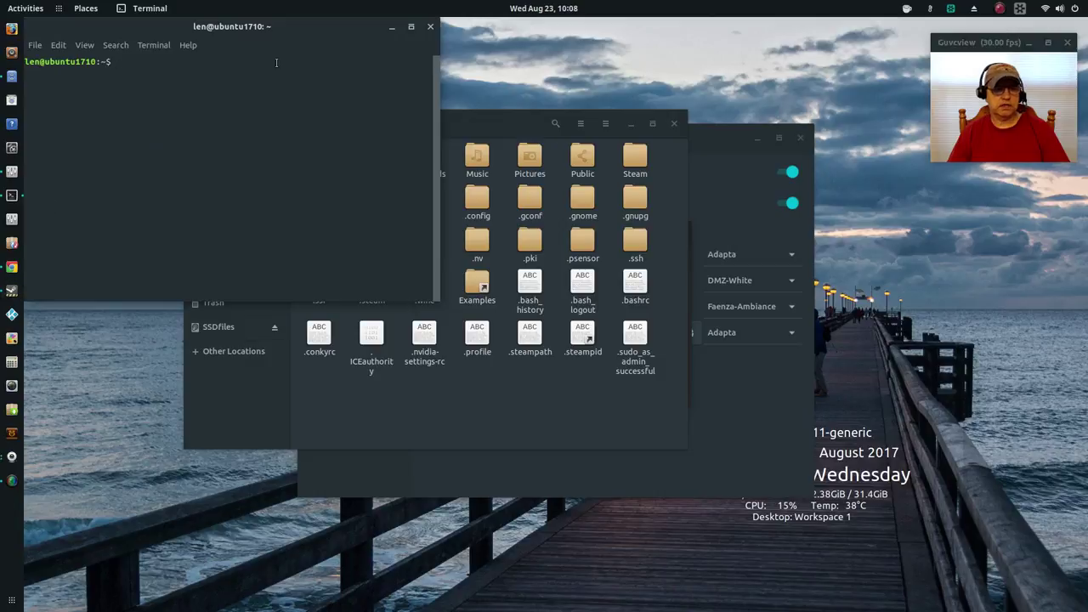
left_click_drag(297, 24, 367, 74)
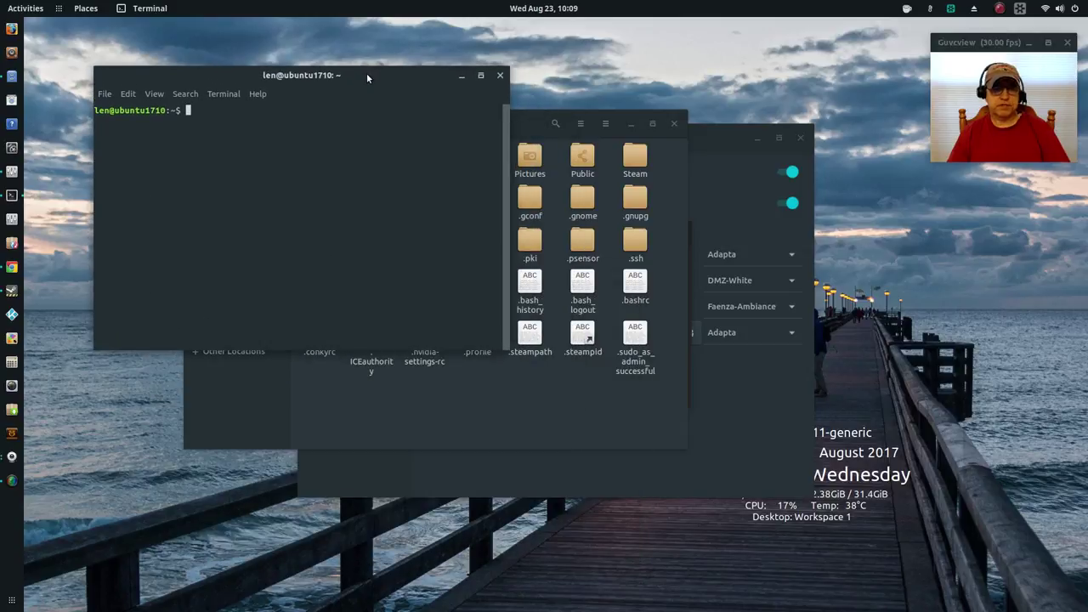
left_click(499, 75)
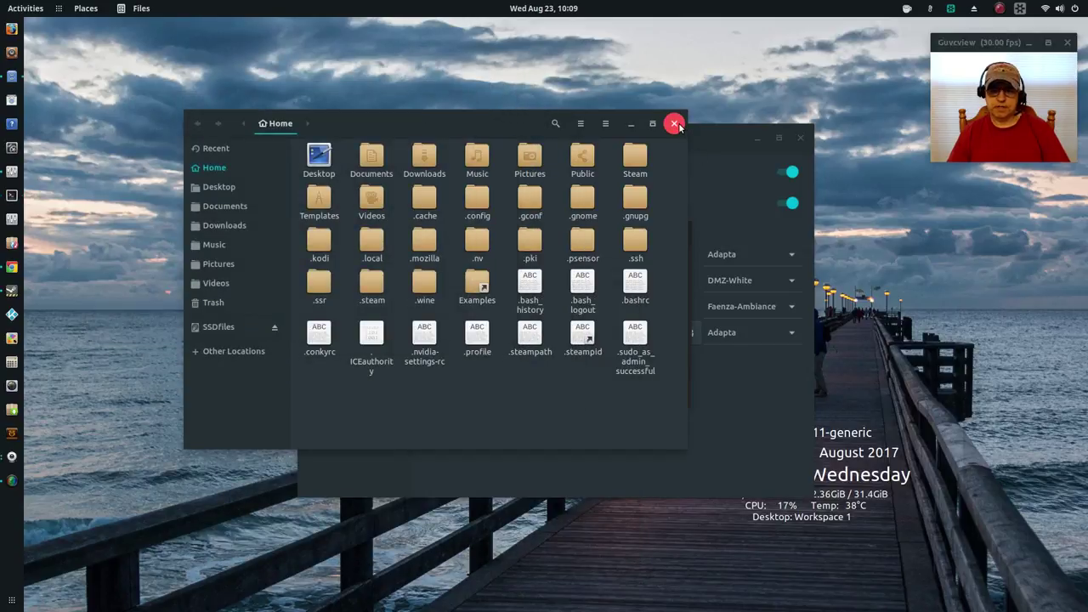
left_click(674, 124)
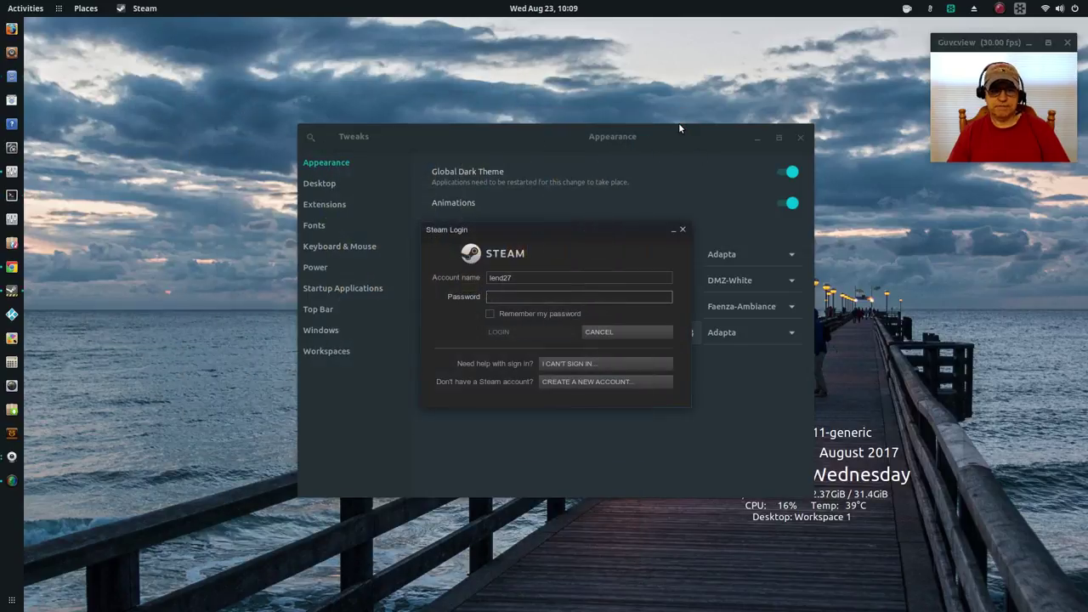
left_click(682, 228)
left_click(800, 139)
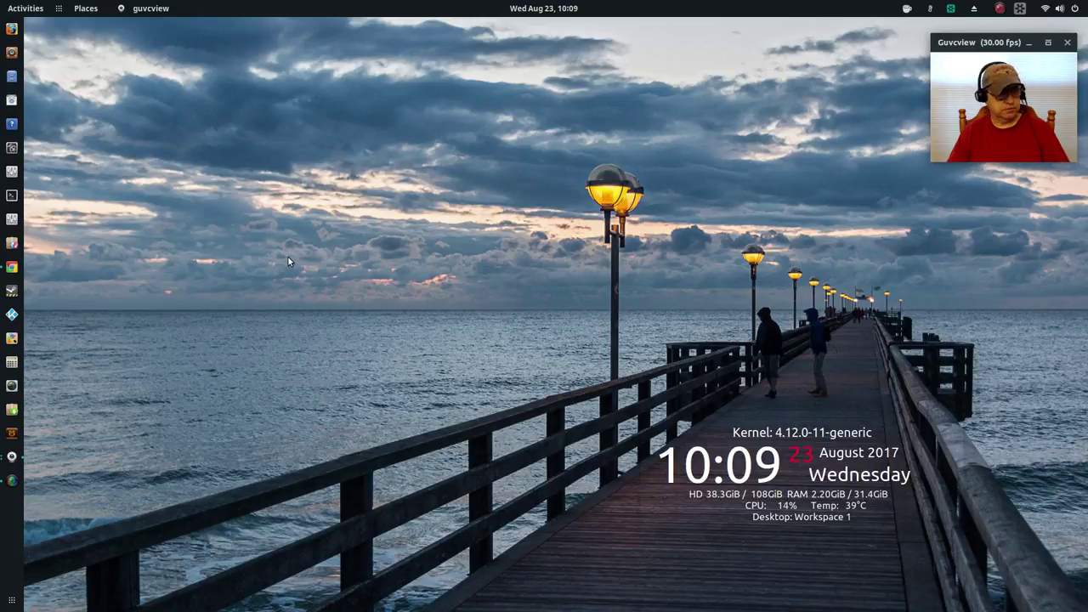
left_click(12, 125)
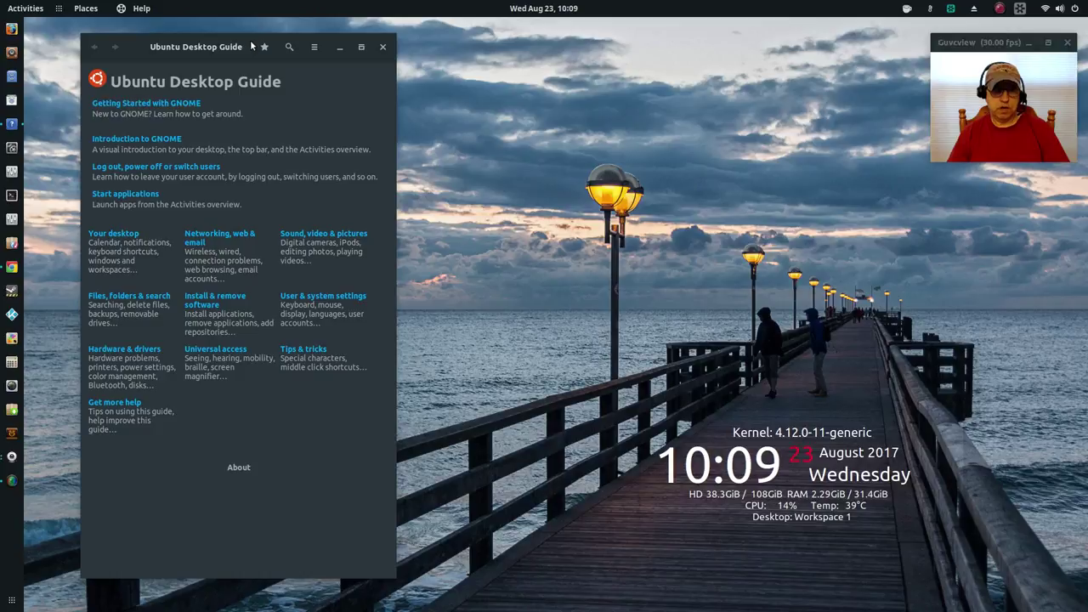
left_click_drag(250, 40, 498, 53)
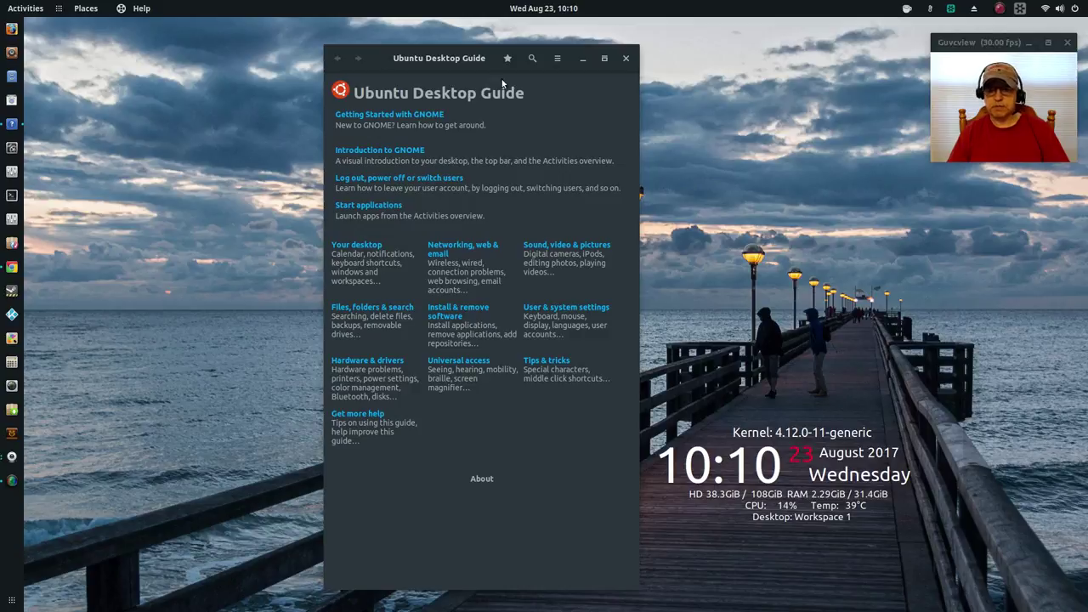
left_click(626, 61)
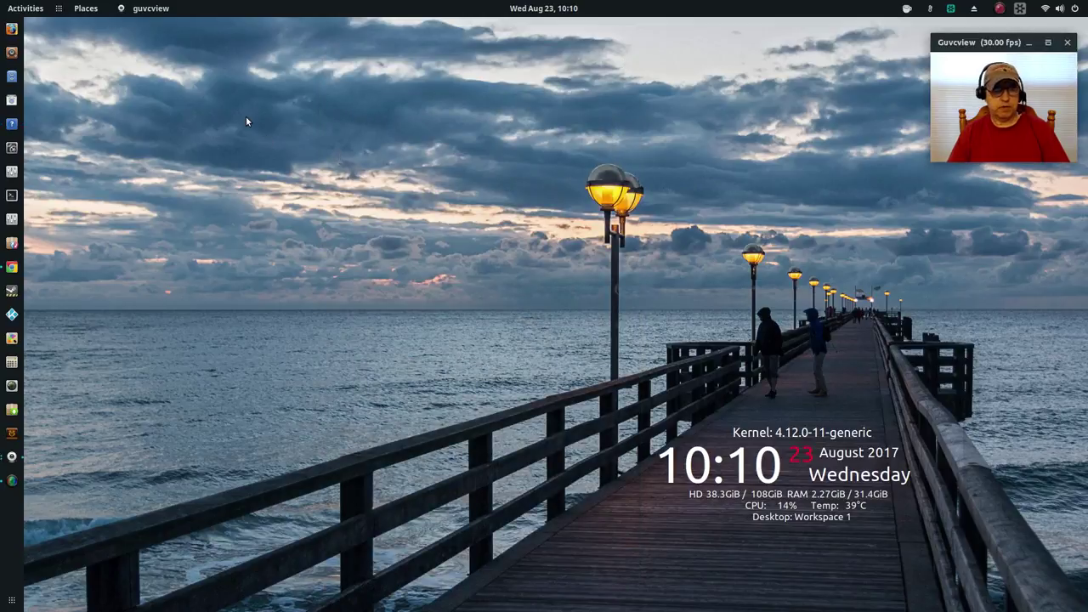